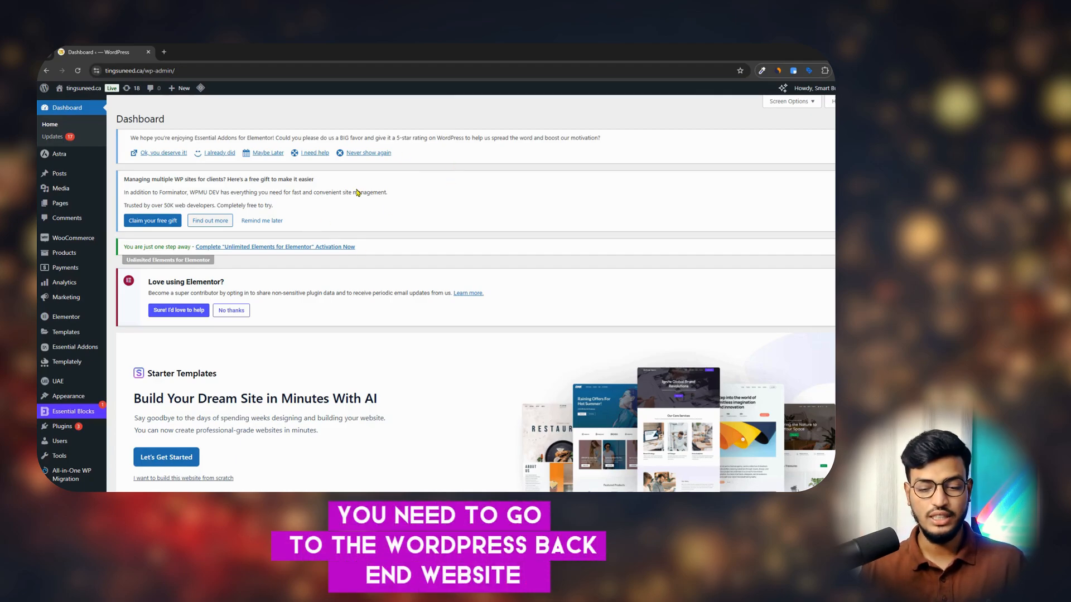
- Open the page for adding new plugins and search the directory for "rank math seo"
scroll(313, 192, "down", 3)
scroll(251, 212, "up", 3)
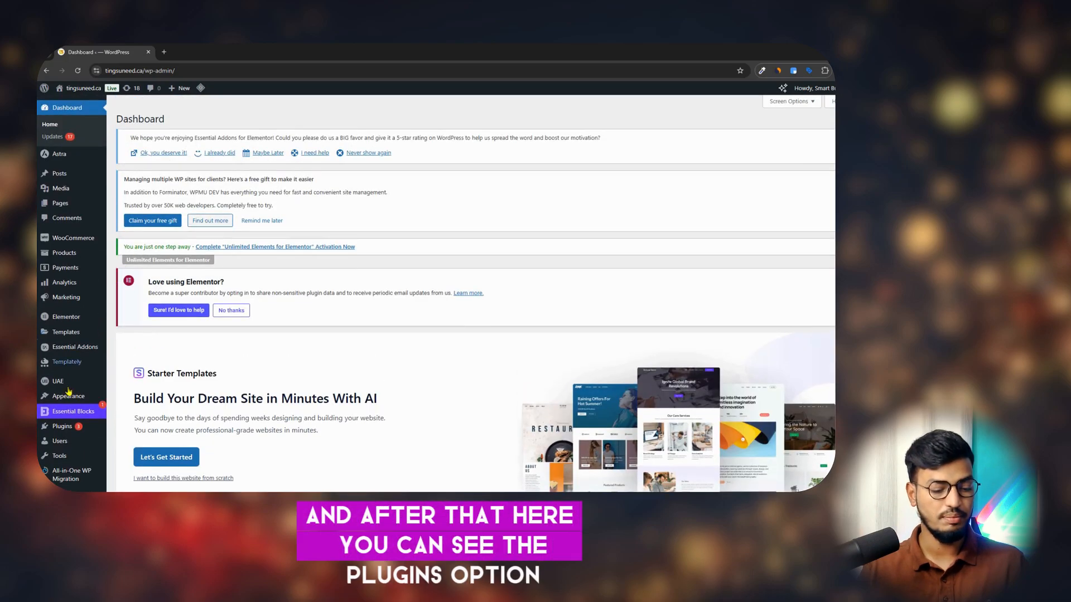
mouse_move(63, 426)
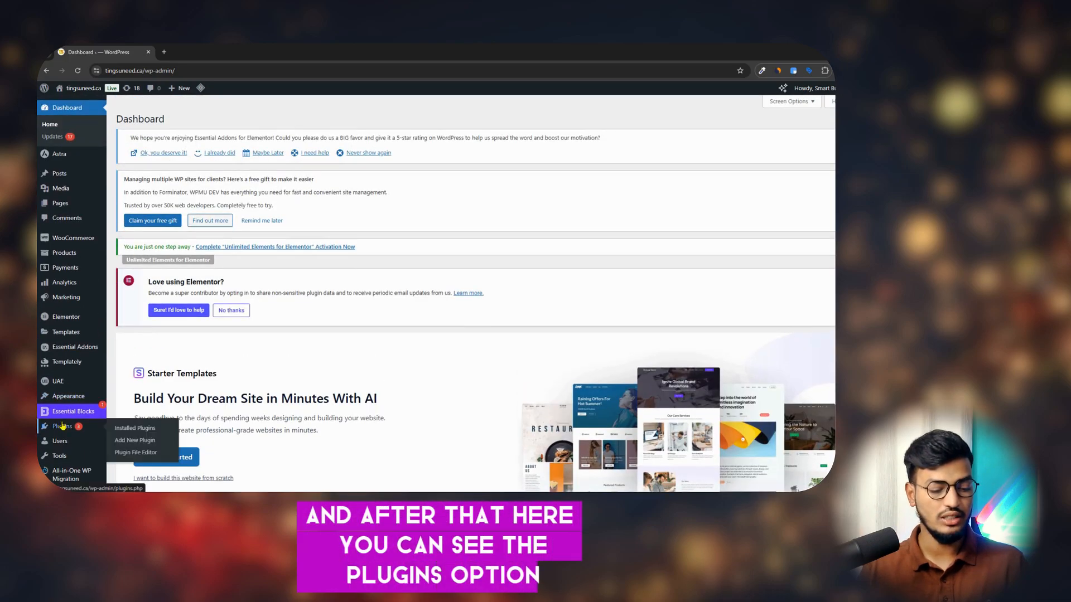
left_click(139, 441)
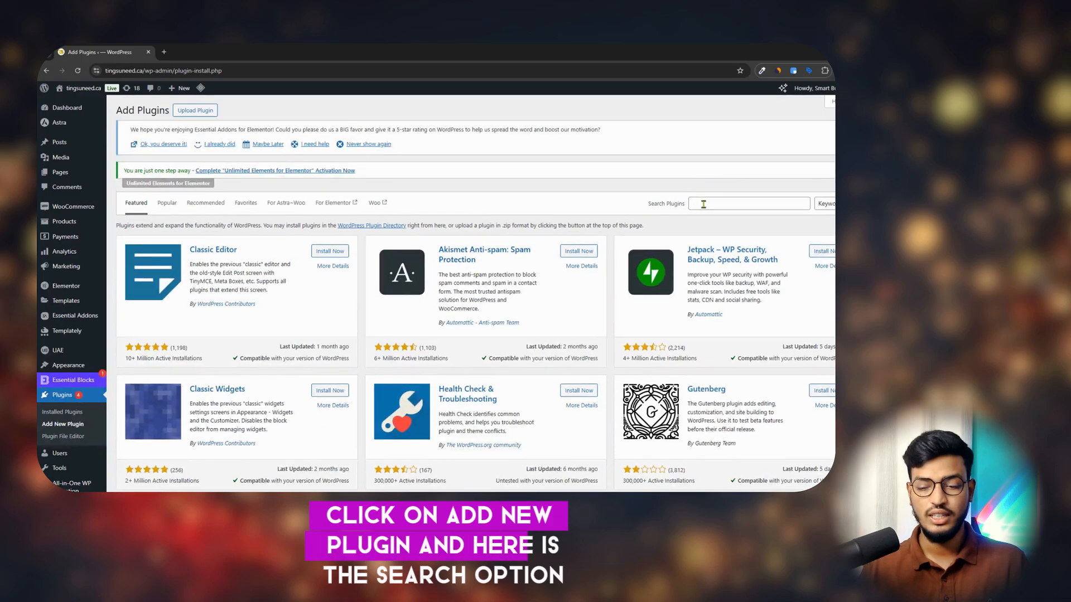
left_click(688, 204)
type("ra")
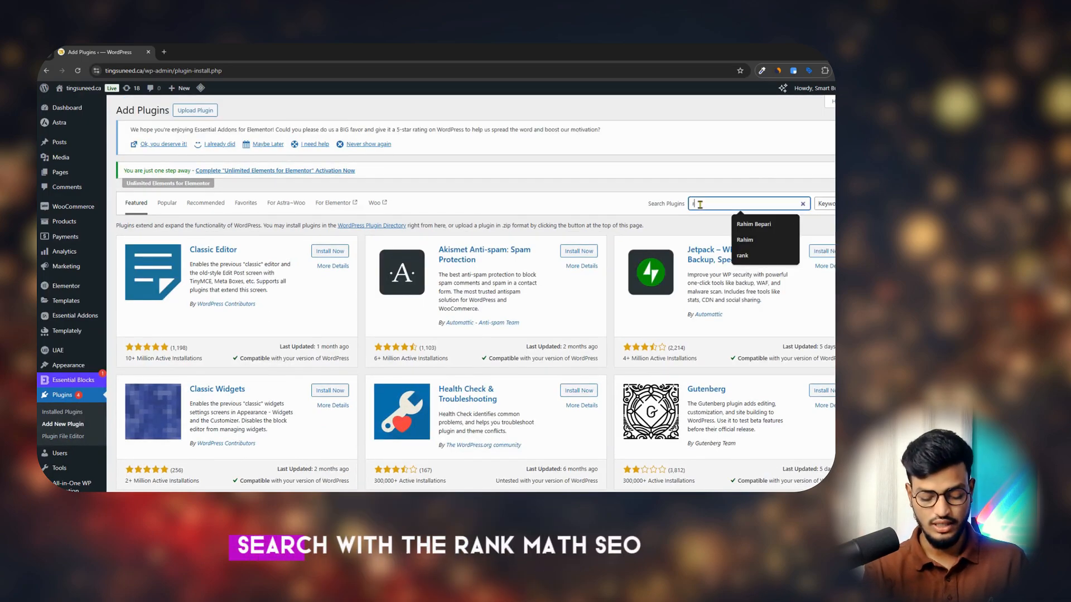
type("nk m")
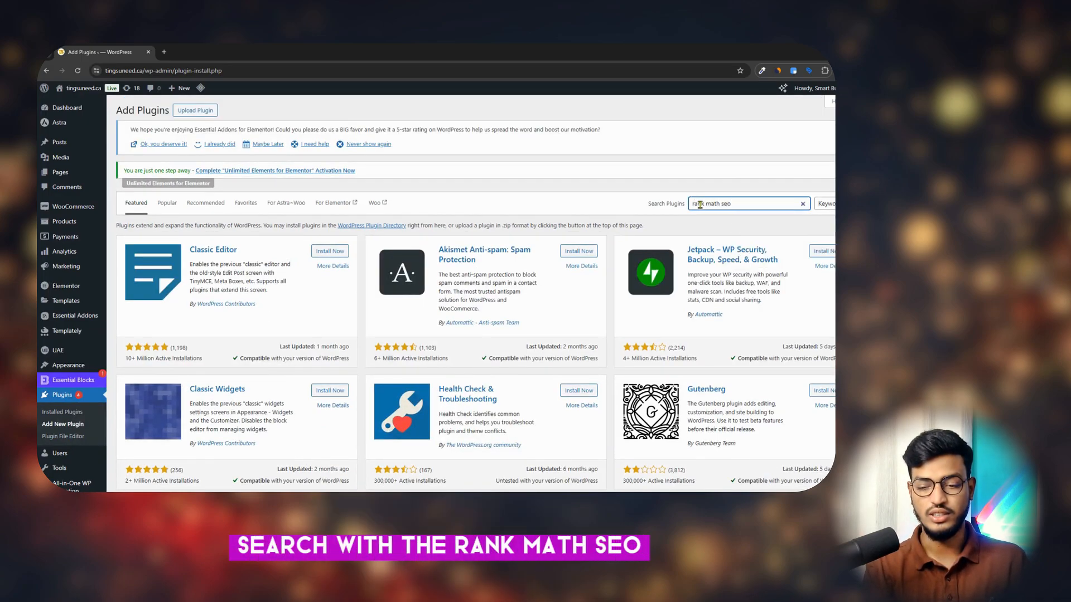
type("ath seo")
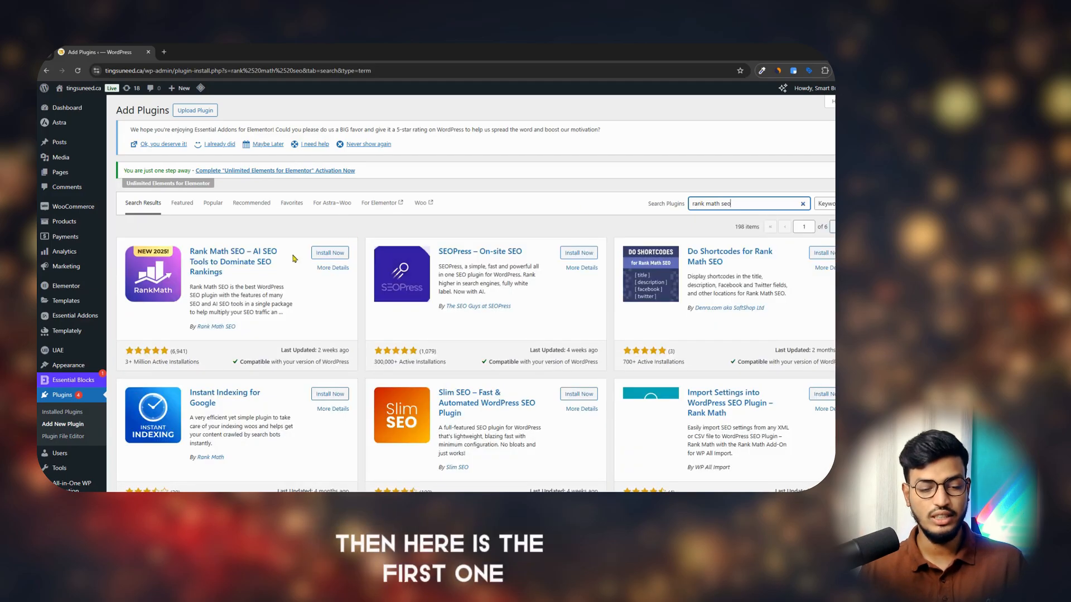
- Install and activate the plugin "Rank Math SEO – AI SEO Tools to Dominate SEO Rankings"
left_click(337, 252)
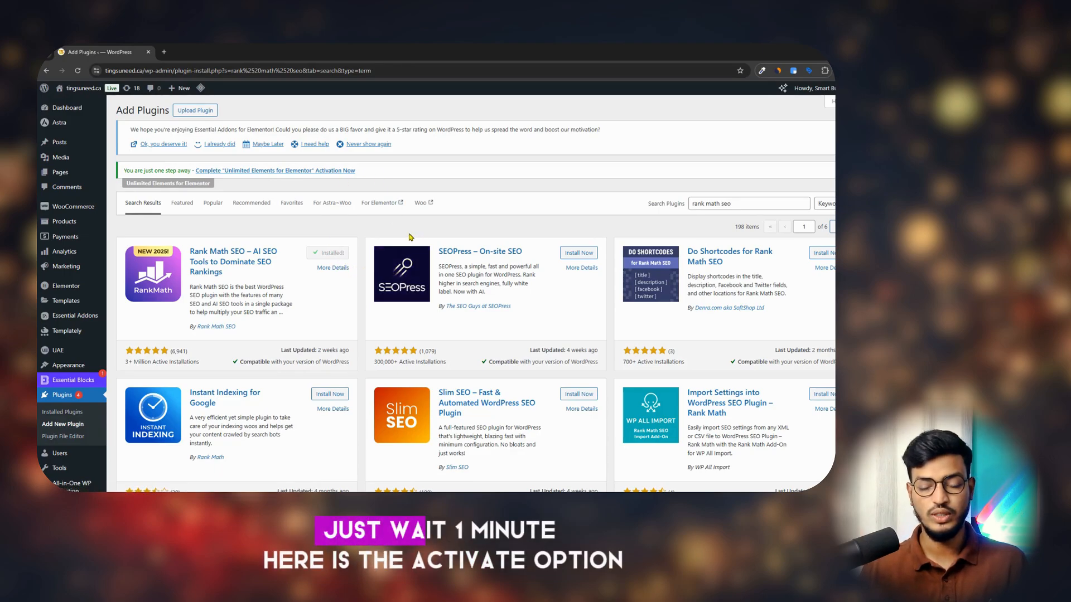
left_click(332, 253)
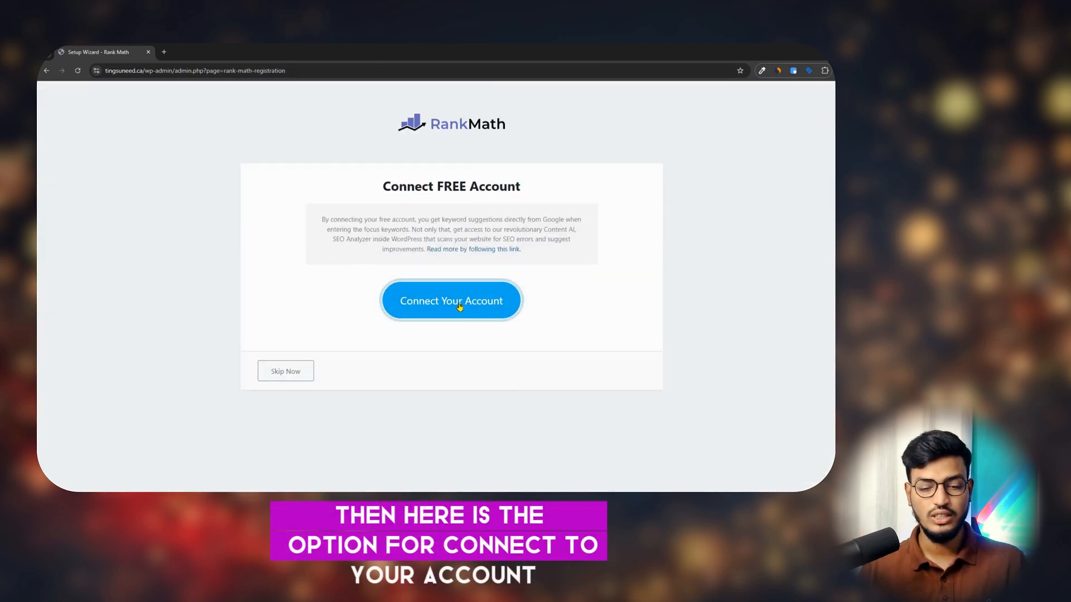
- Skip connecting a Rank Math account and start the setup wizard in Advanced mode
left_click(292, 368)
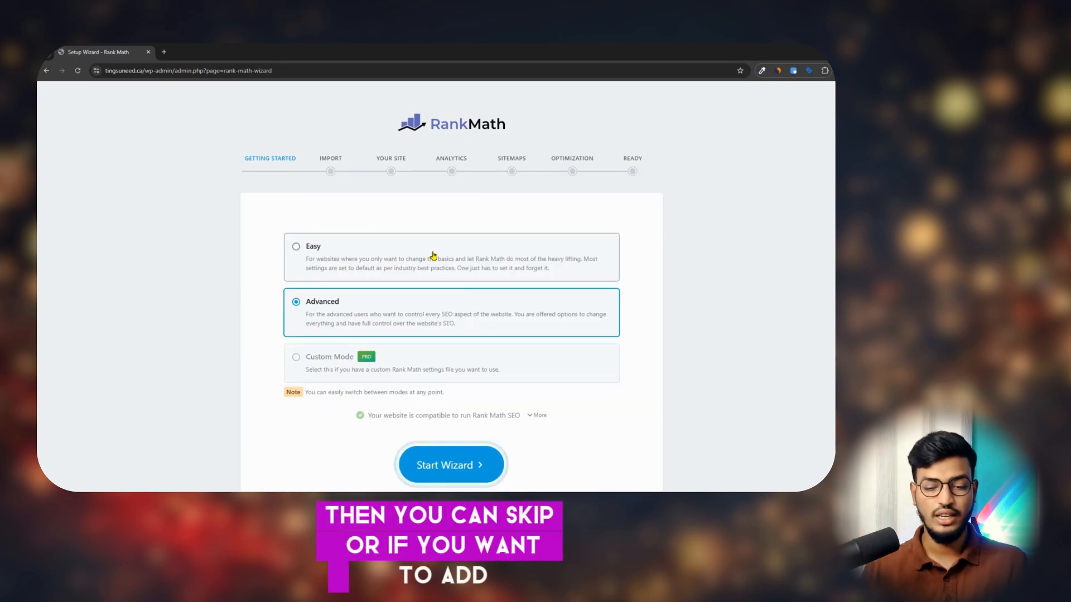
scroll(491, 251, "down", 2)
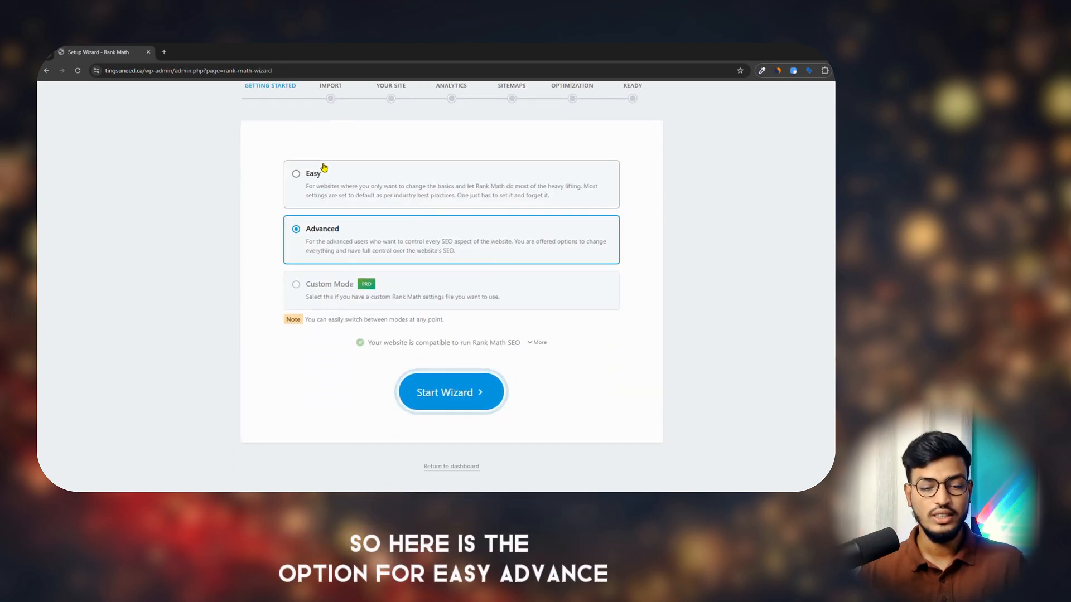
scroll(403, 198, "up", 2)
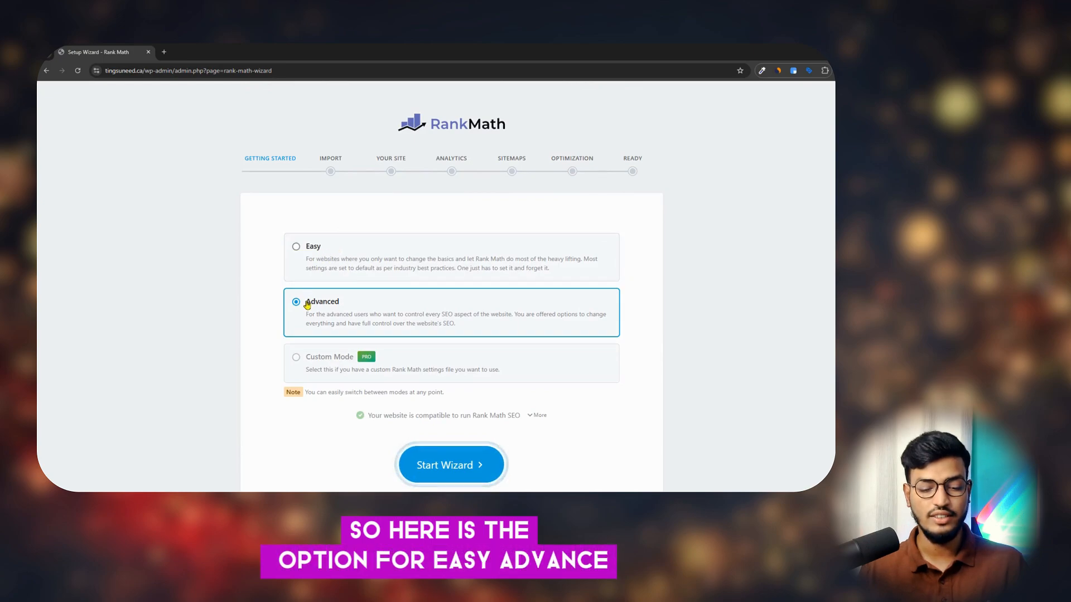
scroll(317, 307, "down", 2)
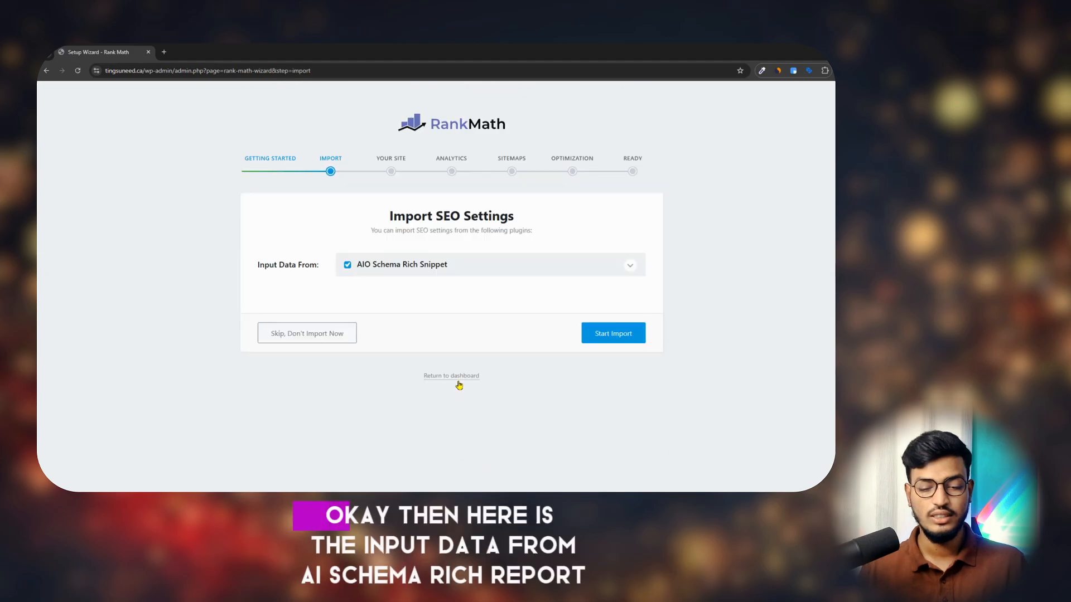
- Import the schemas from AIO Schema Rich Snippet with SEO scores recalculated, and continue to the site details
left_click_drag(275, 267, 332, 271)
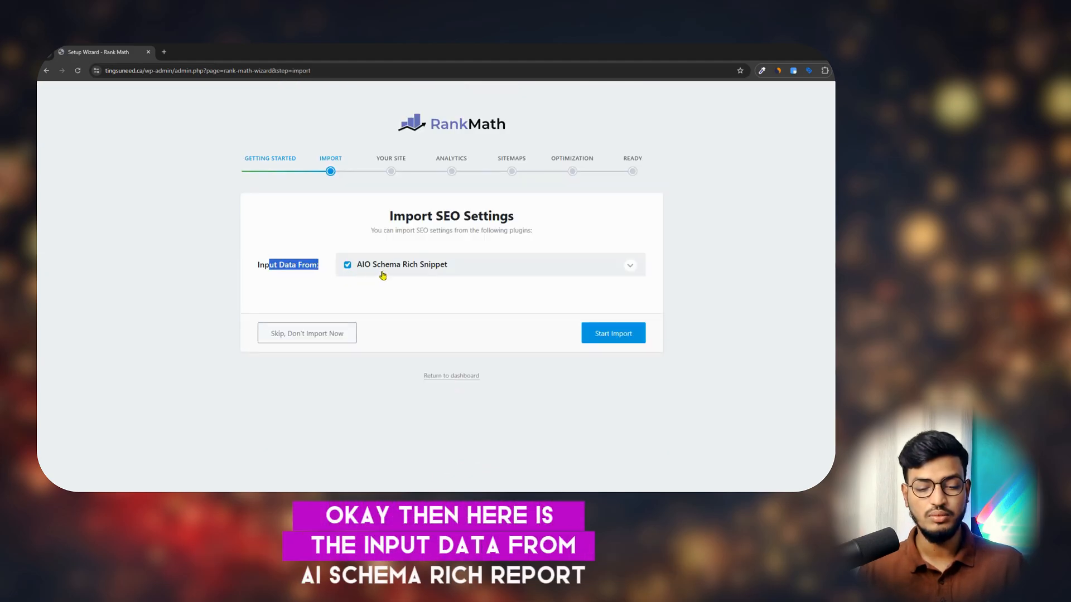
left_click(630, 265)
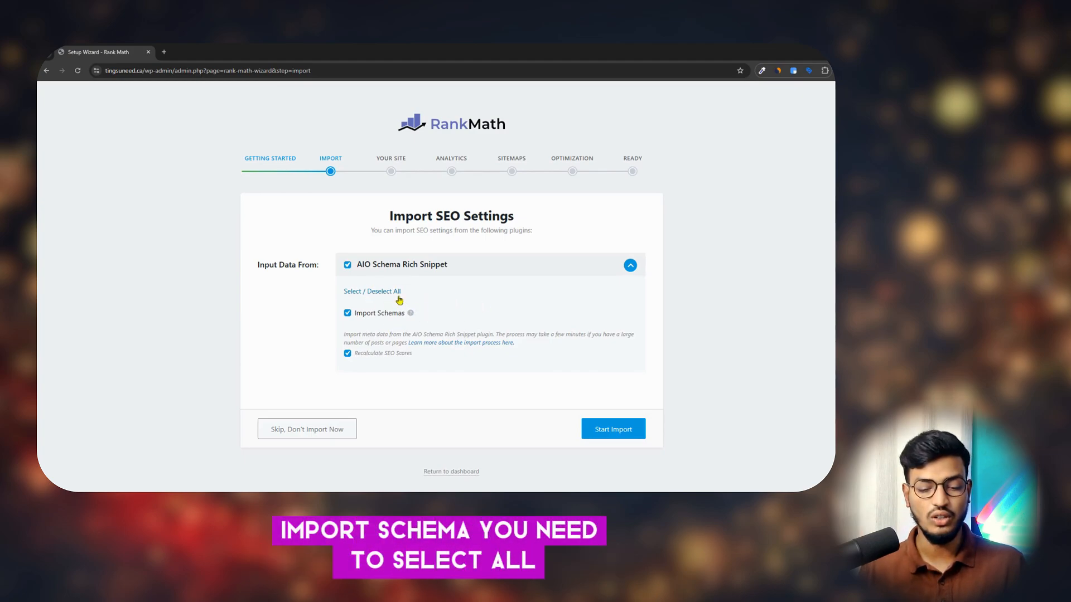
left_click(382, 296)
left_click(362, 311)
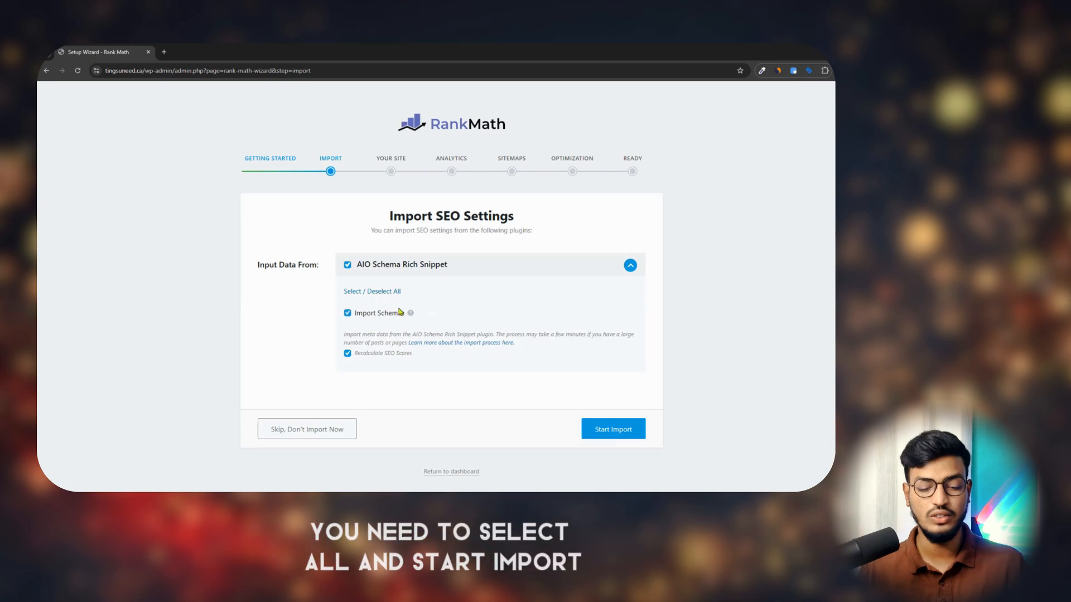
scroll(536, 333, "down", 1)
left_click(613, 398)
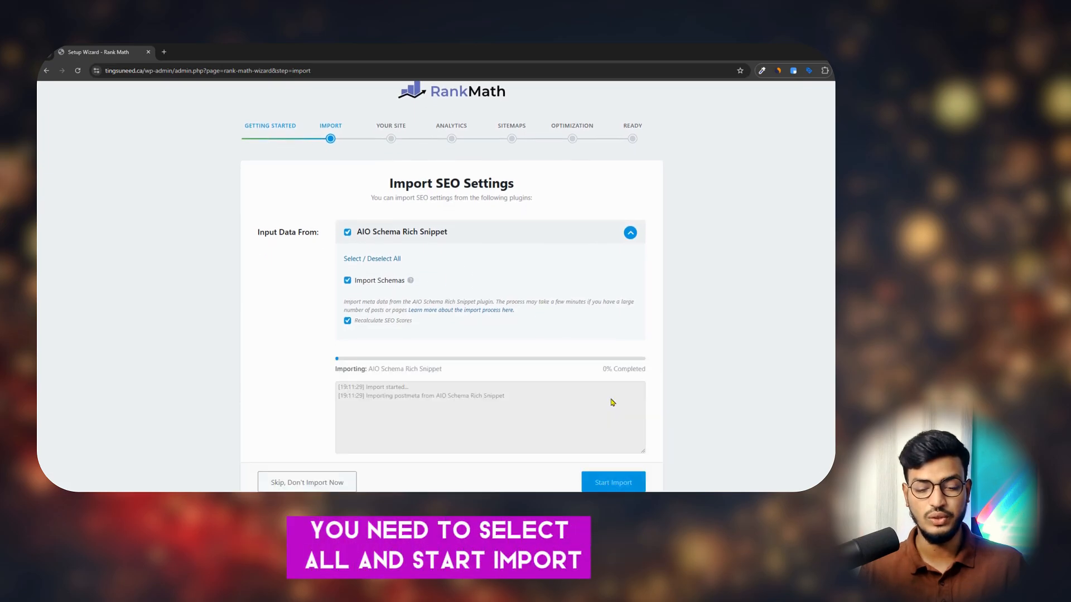
scroll(558, 299, "down", 2)
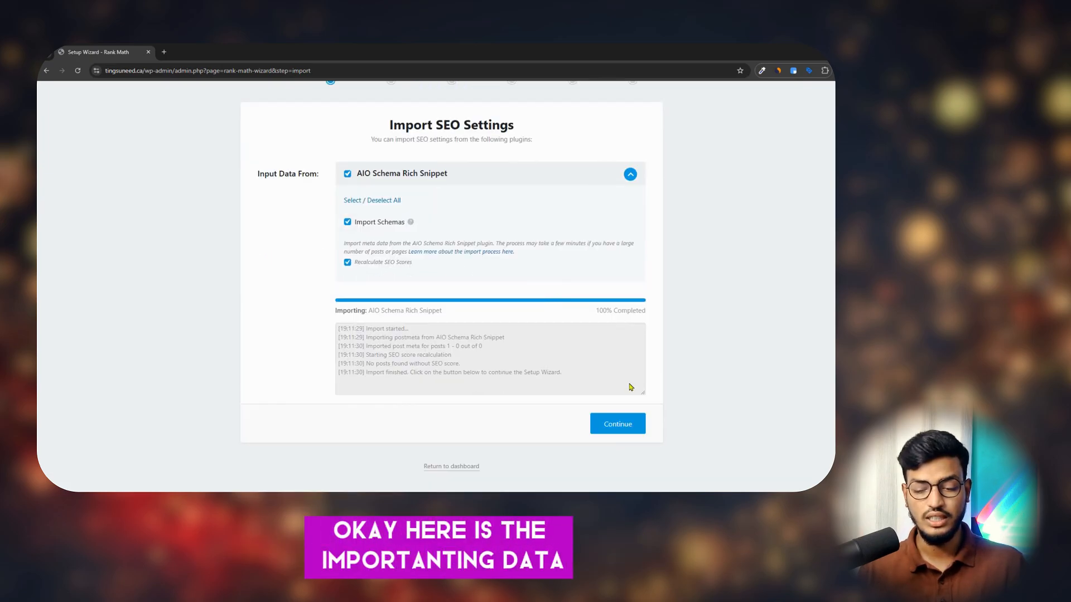
left_click(624, 426)
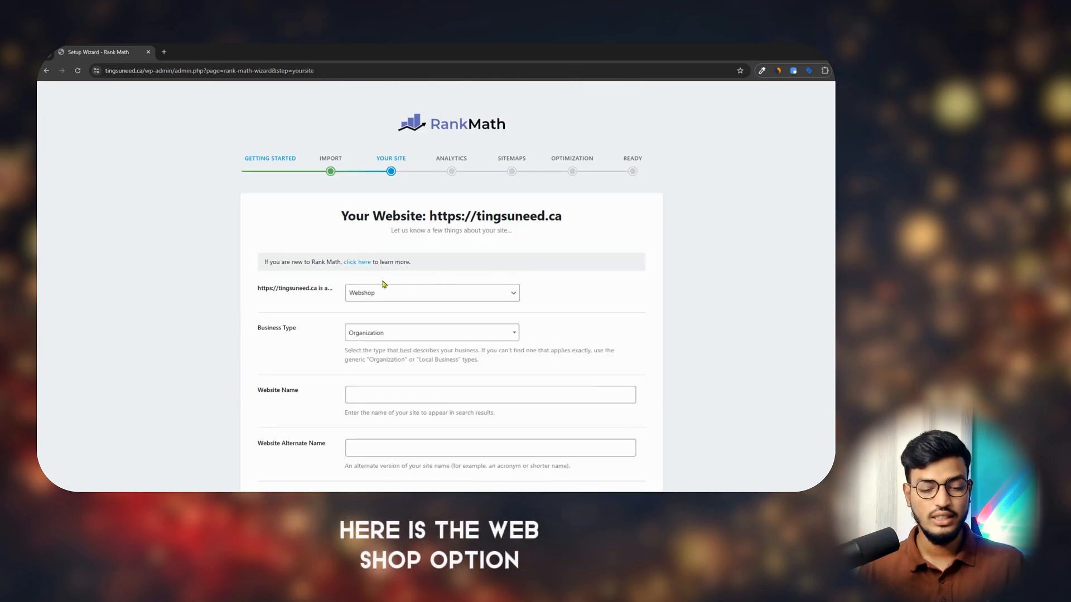
- Set the website type of tingsuneed.ca to Personal Blog
left_click(530, 298)
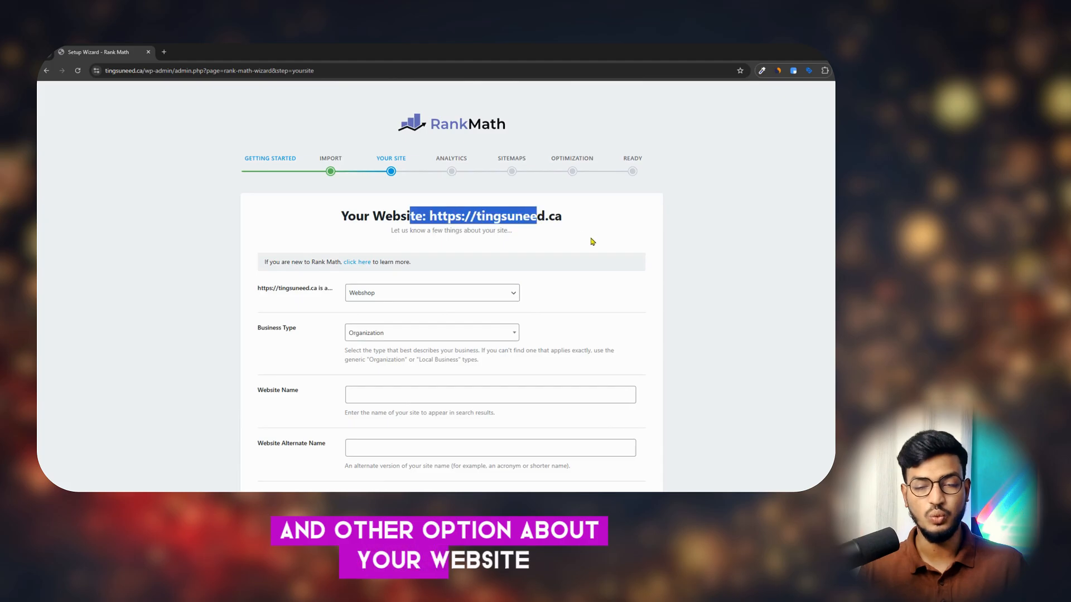
scroll(592, 242, "down", 2)
left_click(407, 177)
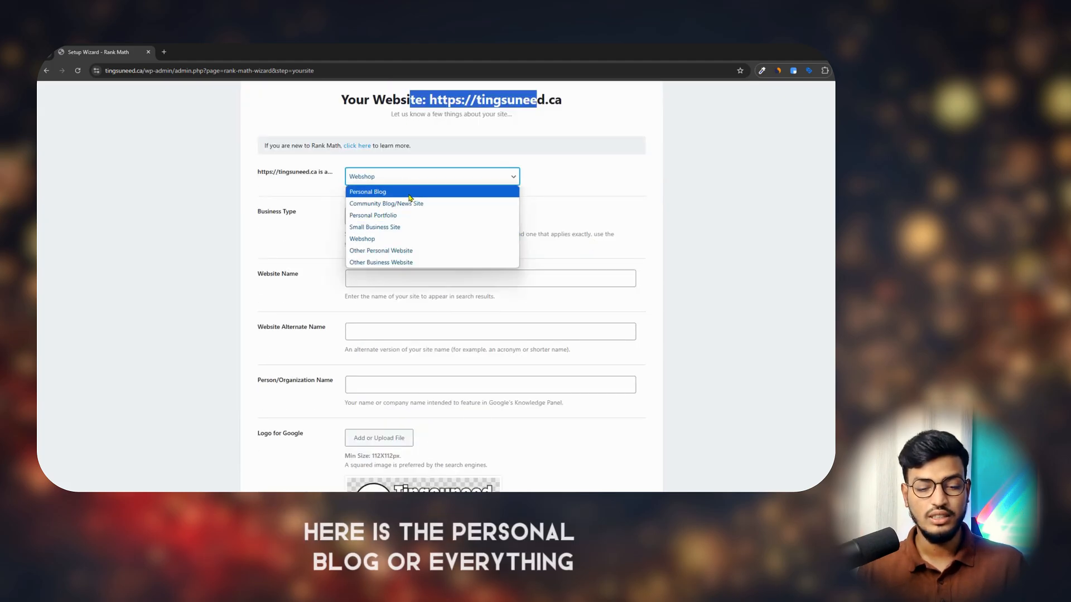
scroll(296, 235, "up", 2)
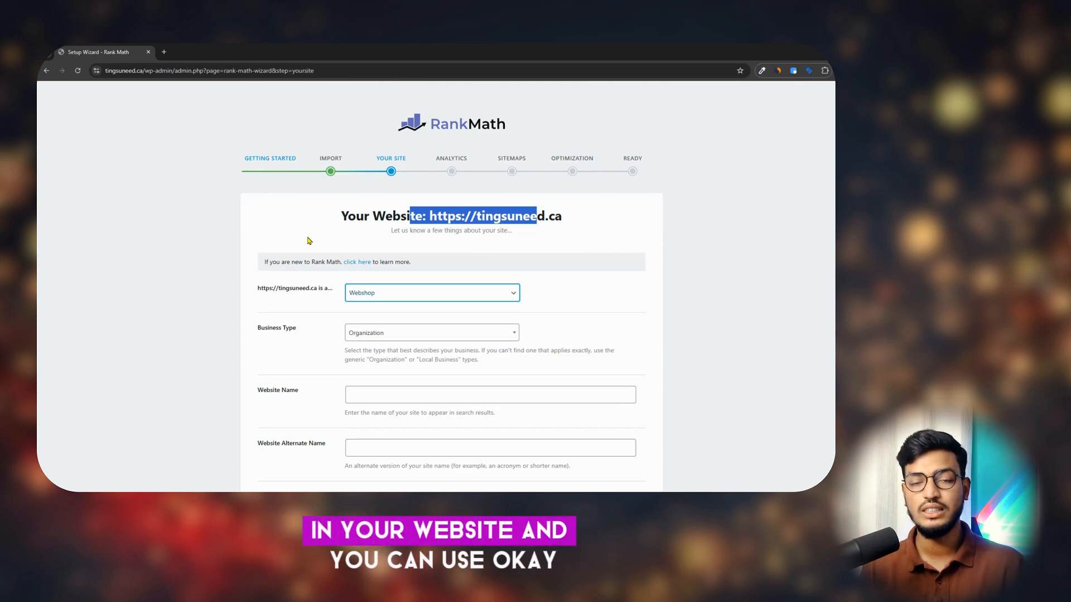
left_click(384, 293)
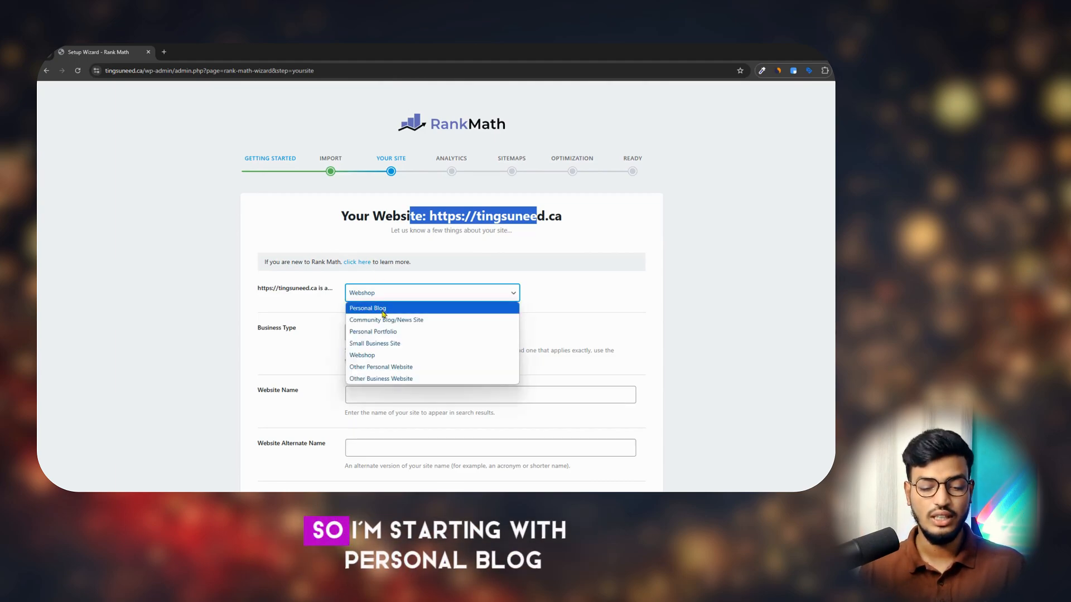
left_click(384, 313)
- Enter "Tinsgsuneed" as the website name
scroll(352, 328, "down", 2)
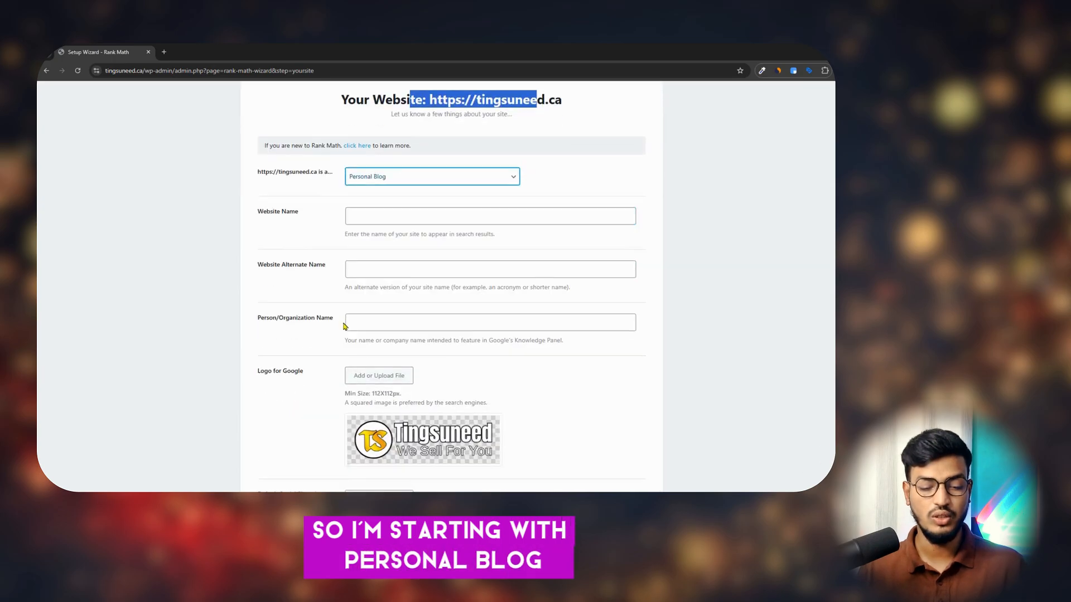
left_click(360, 223)
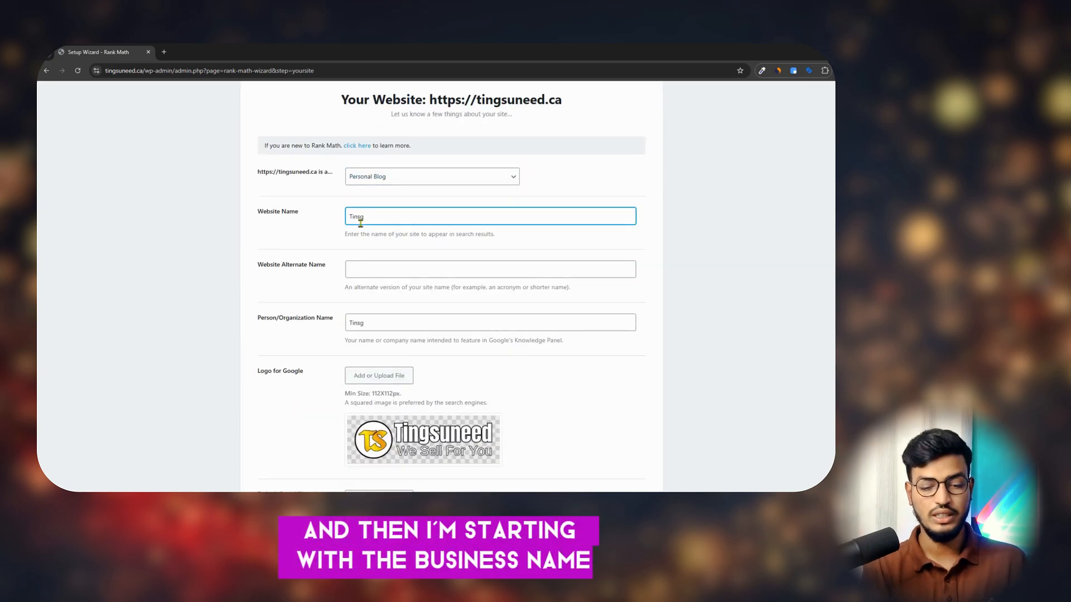
type("suneed")
- Reuse the website name "Tinsgsuneed" as the website alternate name
left_click(397, 270)
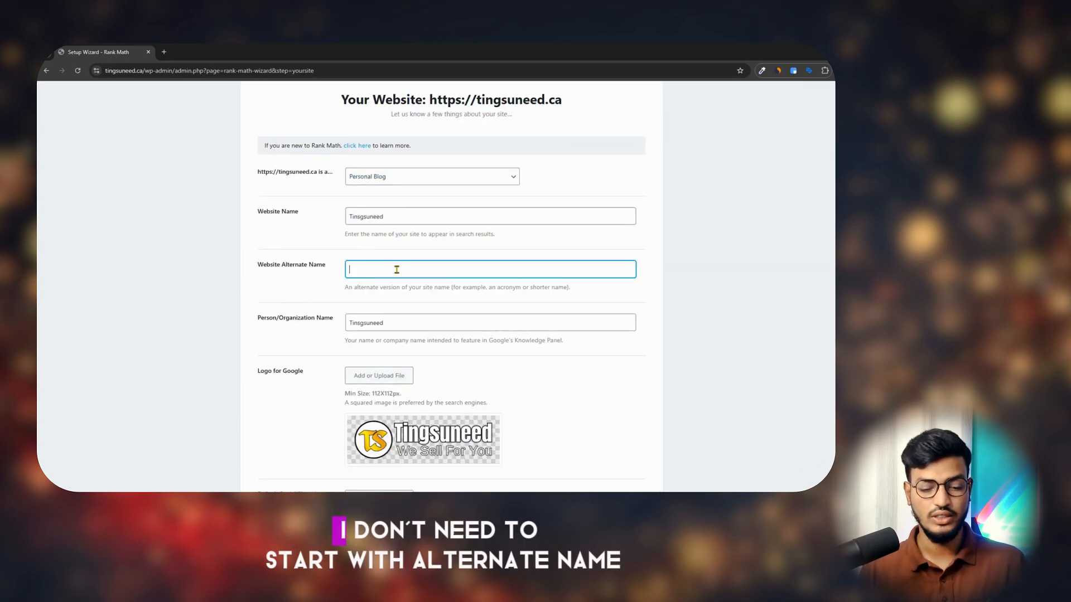
scroll(428, 249, "down", 2)
scroll(416, 264, "up", 2)
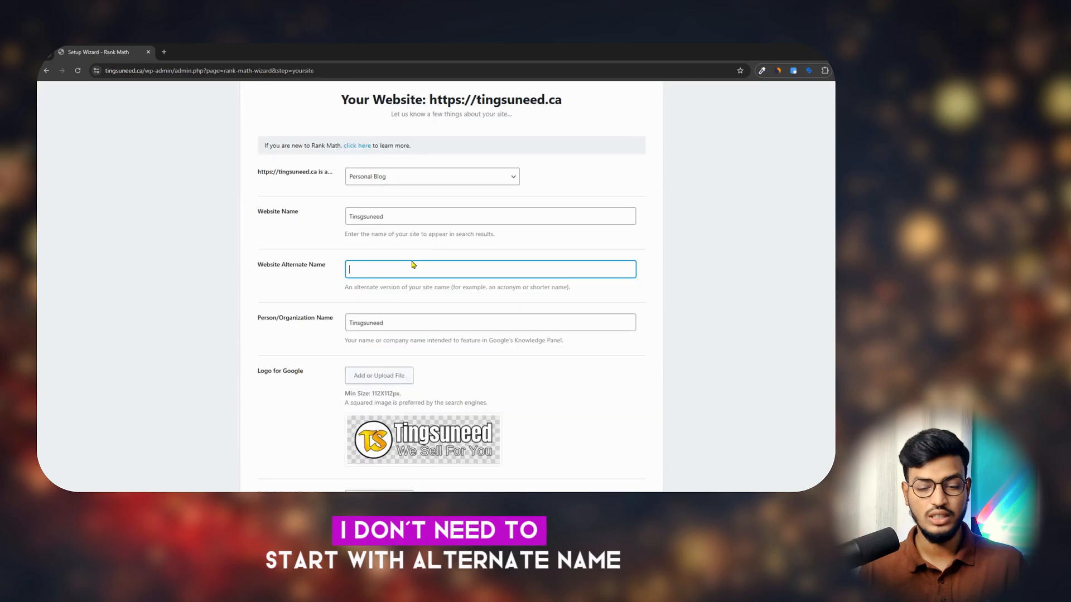
left_click(390, 218)
double_click(390, 218)
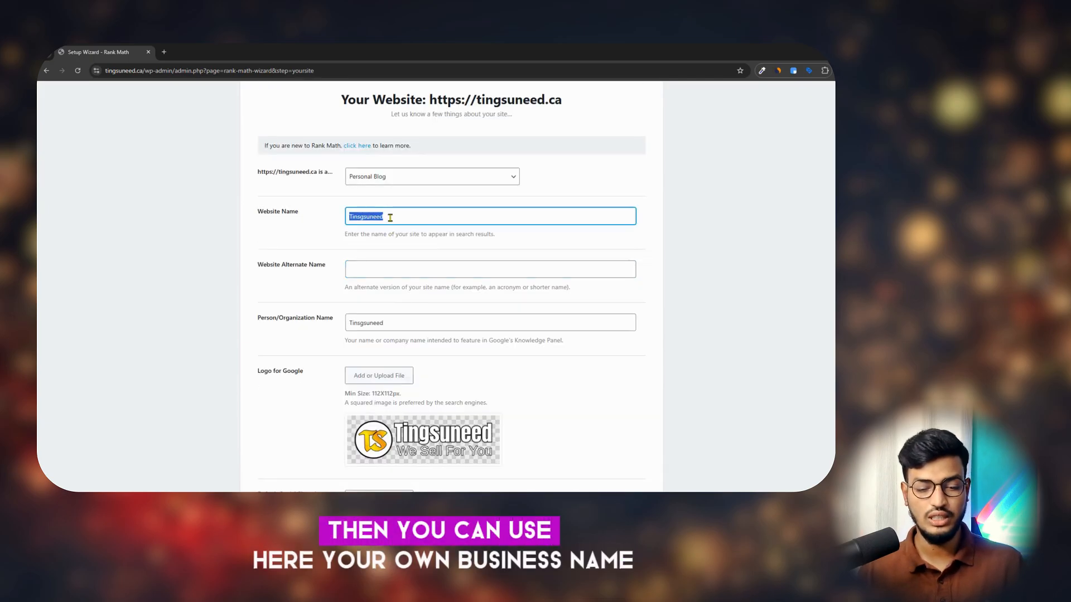
type("Tinsgsuneed")
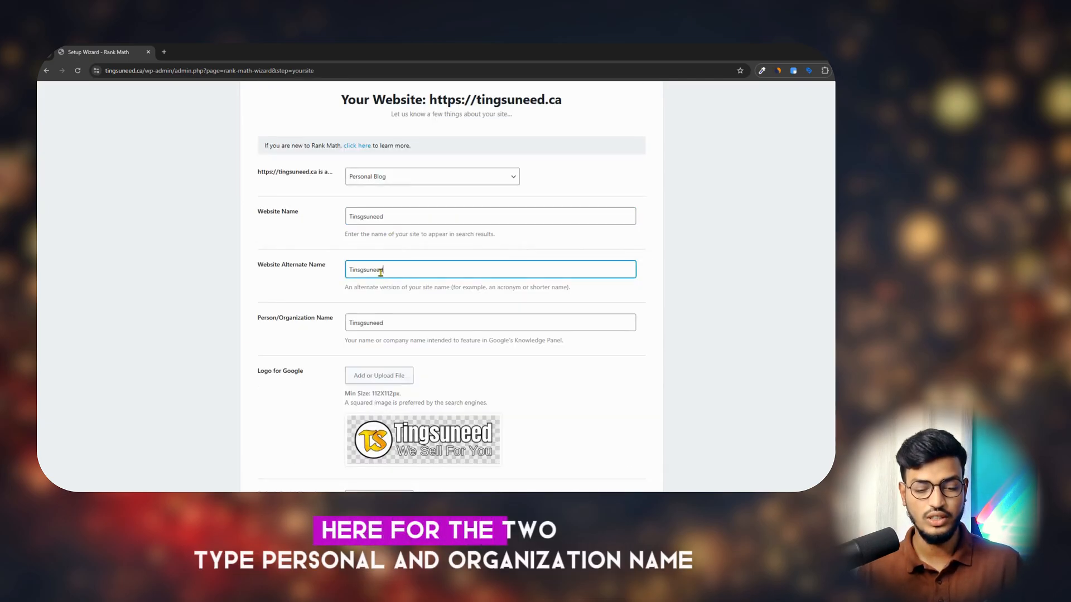
- Keep the existing Google logo, save the site details and continue to the analytics stage
scroll(373, 271, "down", 2)
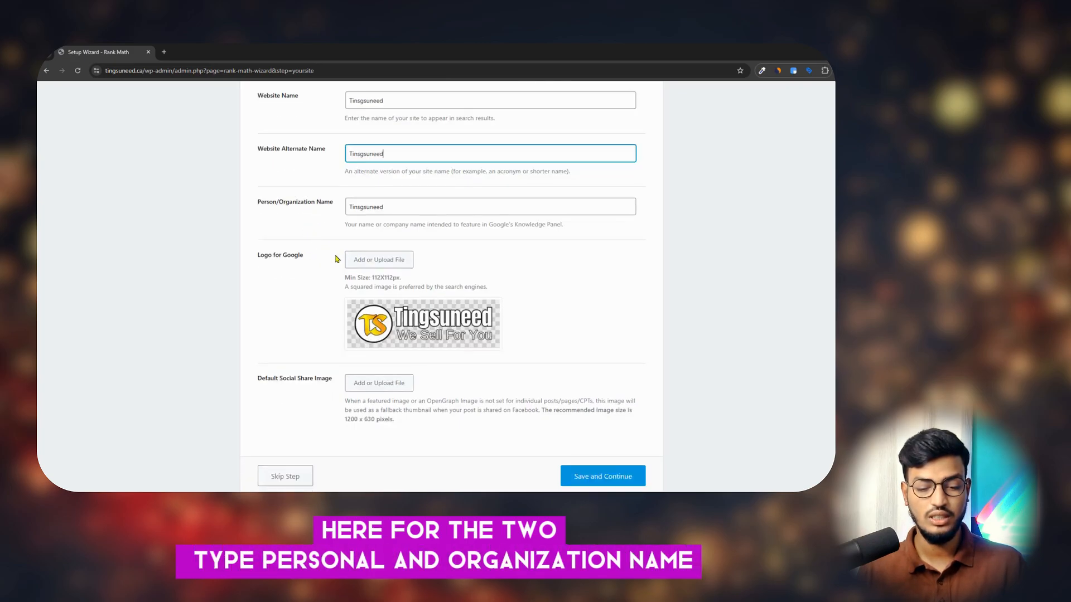
left_click_drag(290, 254, 304, 255)
scroll(526, 268, "down", 1)
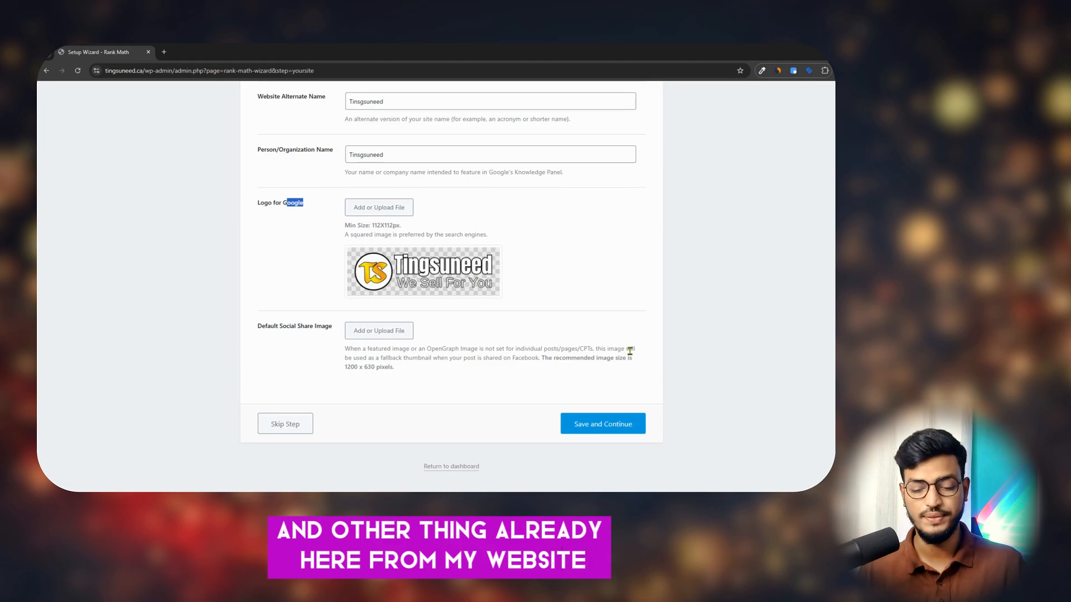
left_click(588, 433)
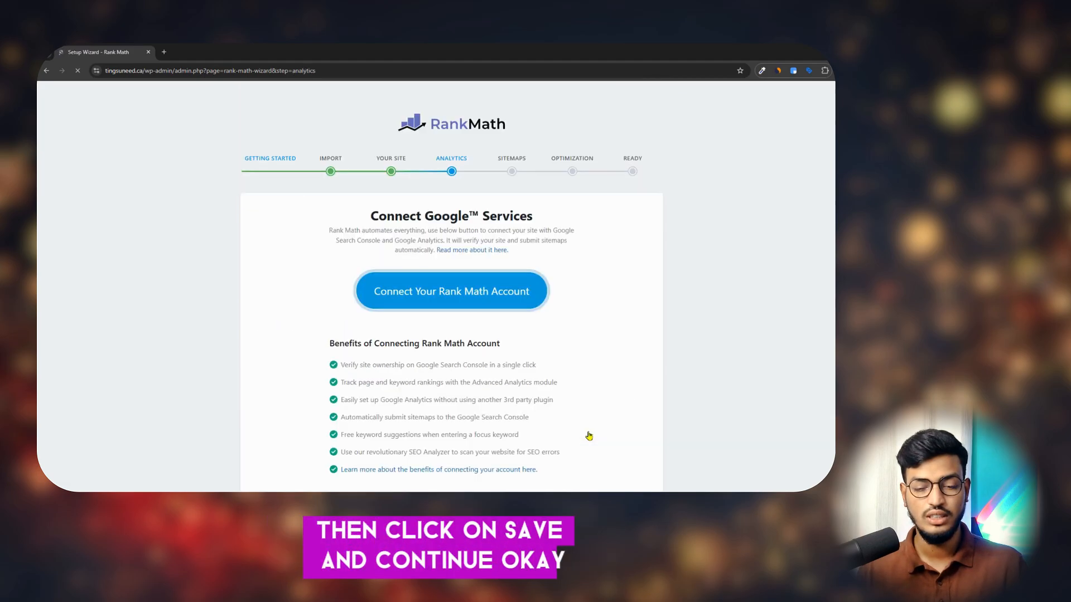
- Continue past the Google services stage to the sitemap settings without connecting a Rank Math account
scroll(535, 345, "down", 3)
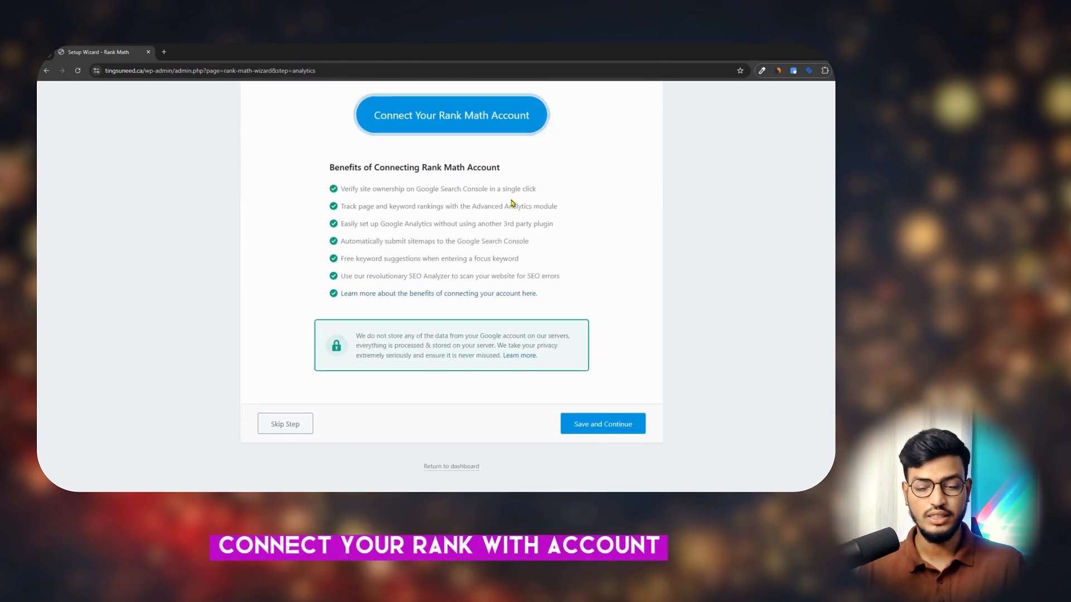
scroll(525, 205, "up", 2)
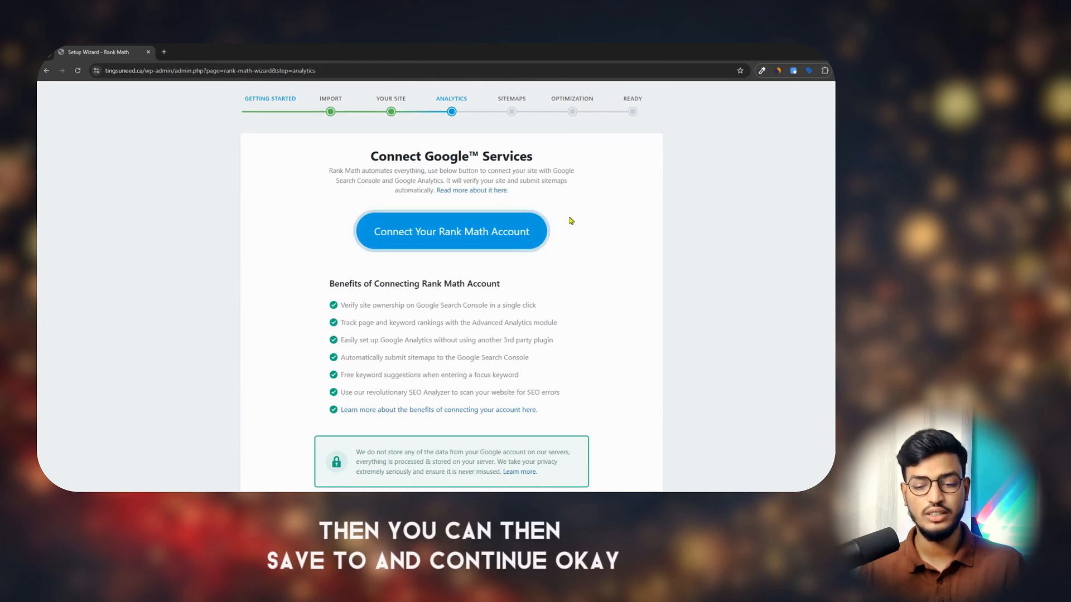
scroll(603, 429, "down", 2)
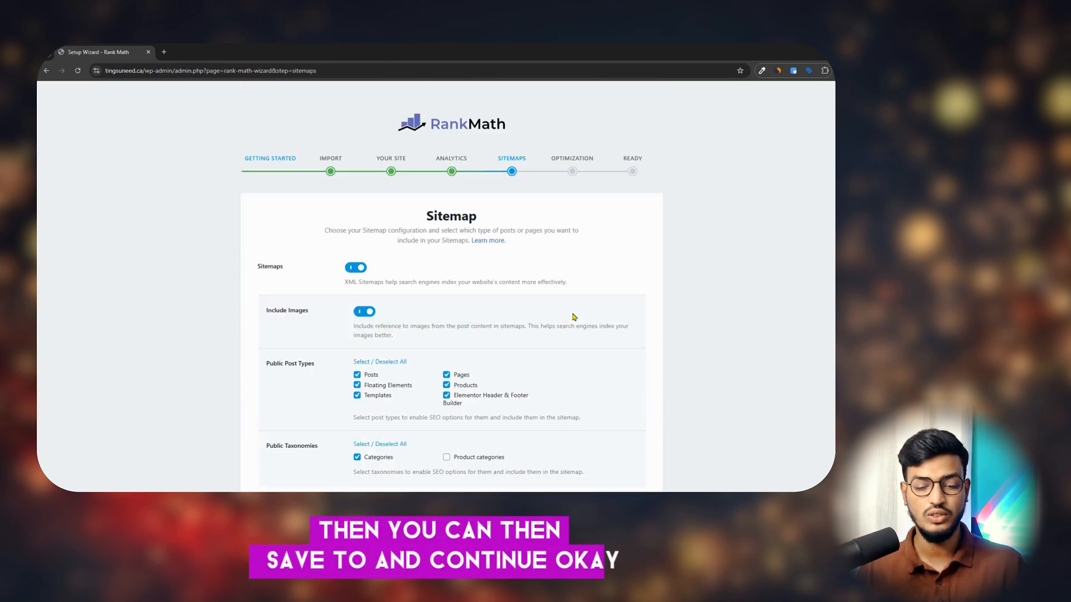
- Include product categories in the sitemap's public taxonomies, then save the sitemap settings and continue
scroll(337, 262, "down", 2)
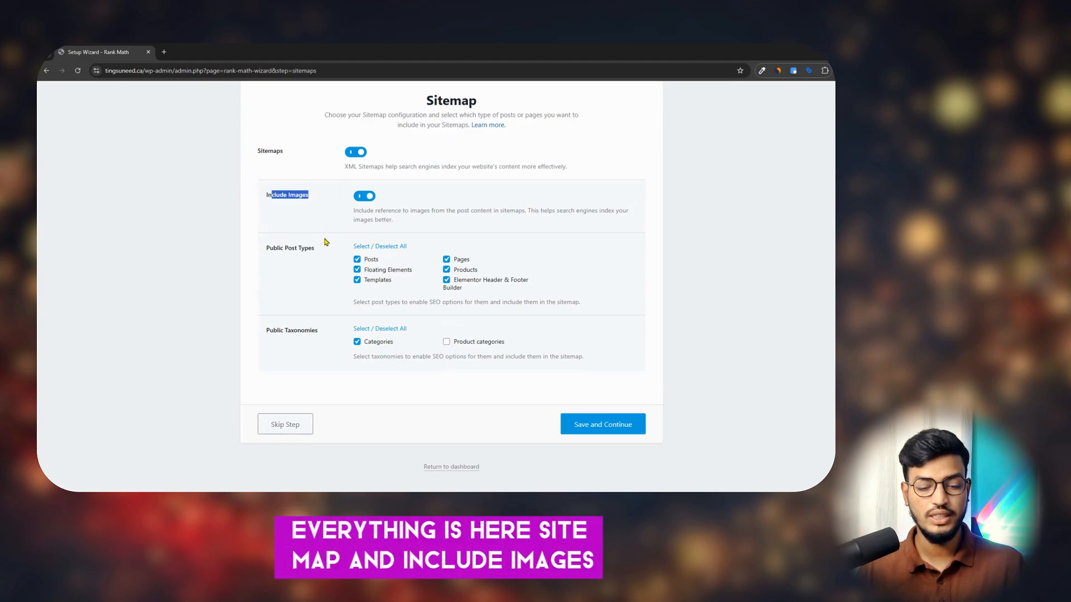
scroll(441, 273, "up", 1)
scroll(513, 303, "down", 1)
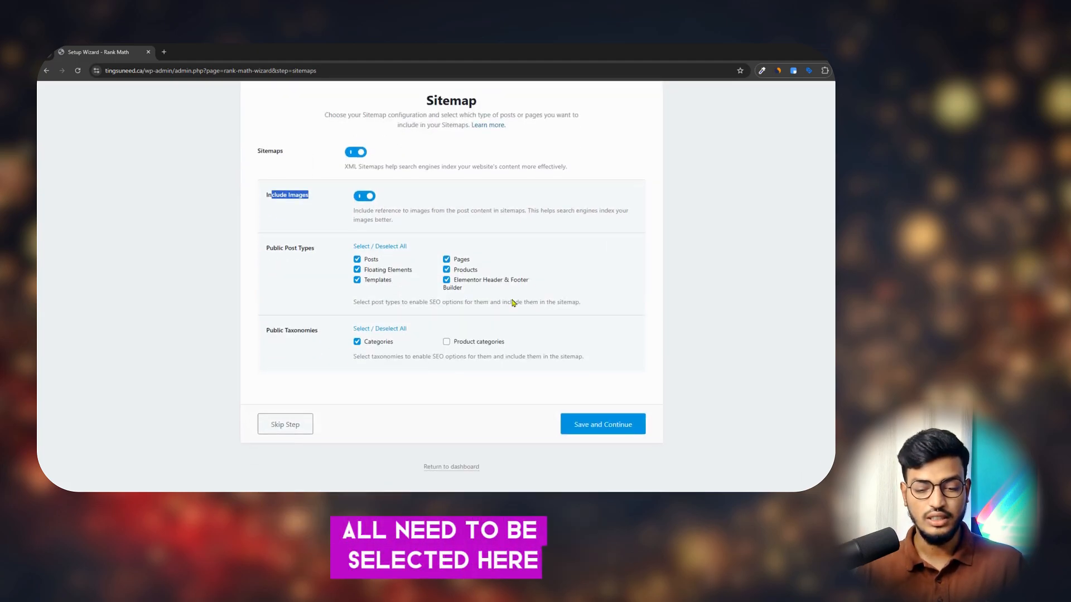
left_click(460, 341)
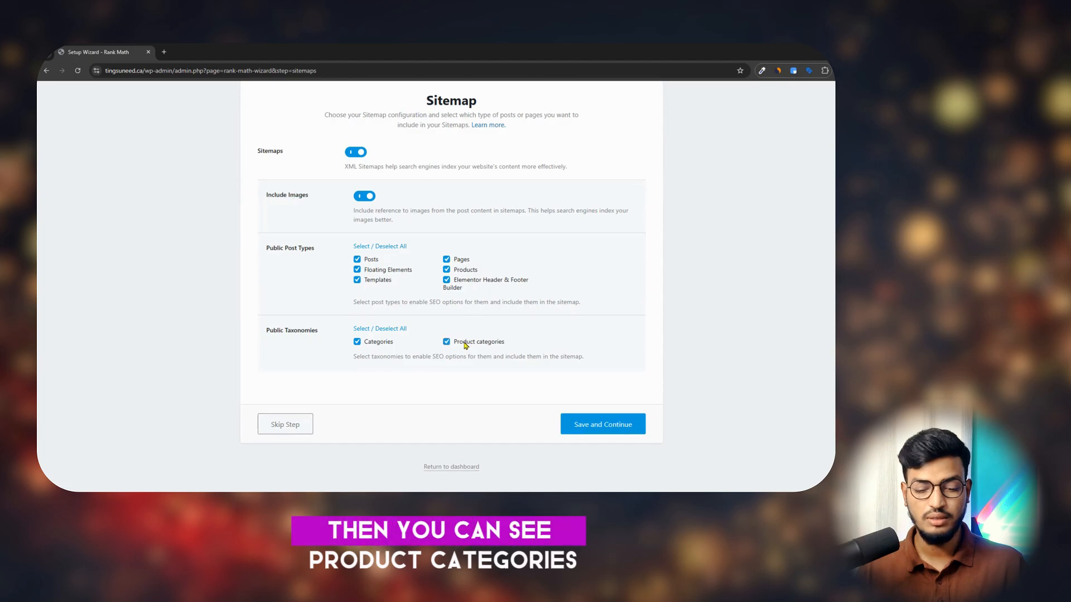
left_click(614, 433)
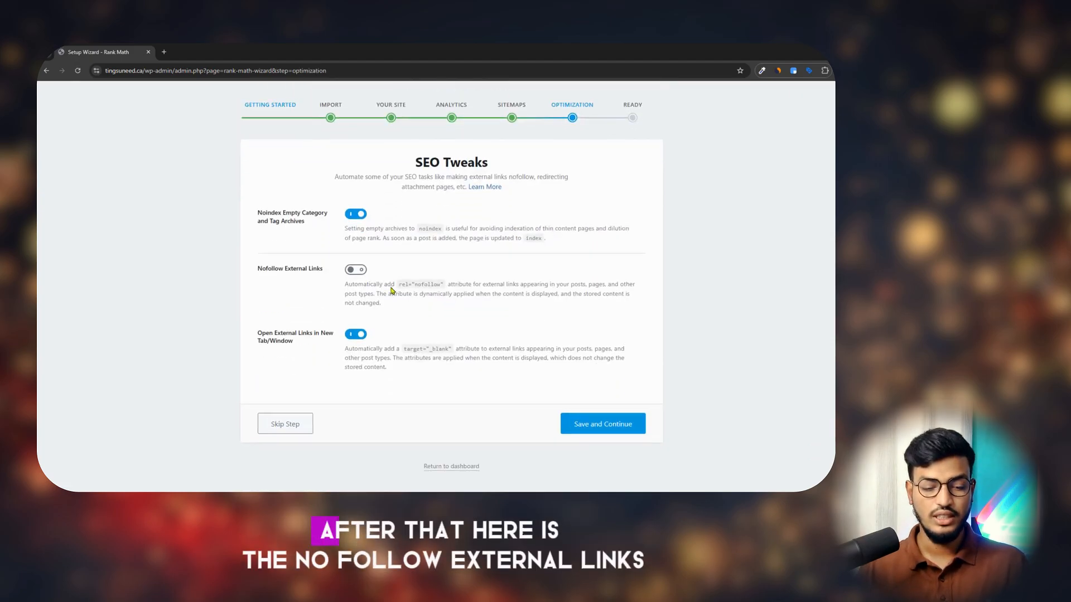
- Enable Nofollow External Links, save the SEO tweaks and proceed to the advanced setup options
left_click(351, 271)
left_click(595, 423)
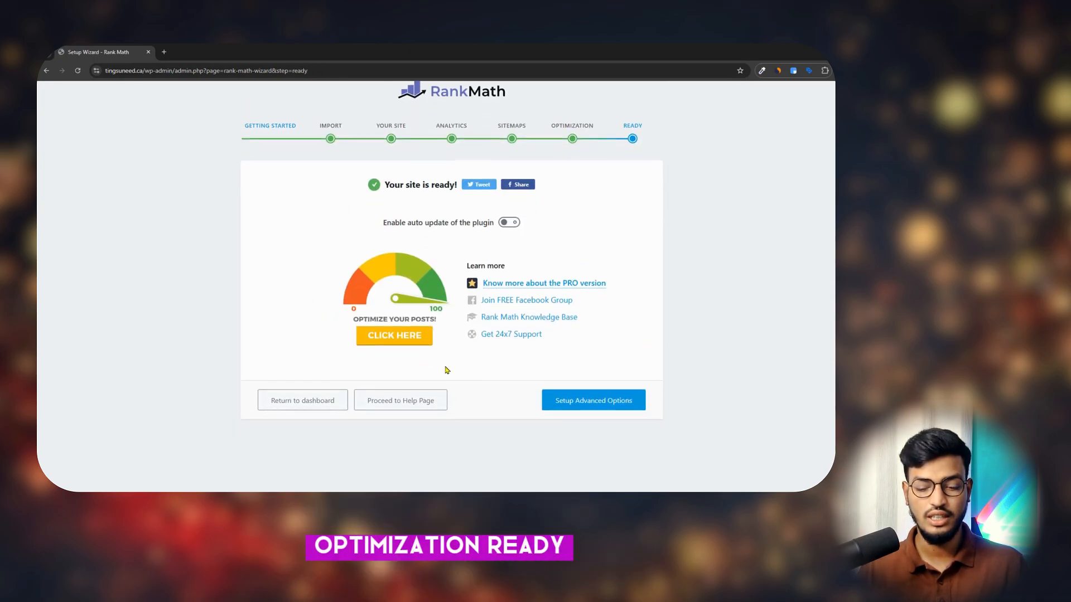
left_click_drag(394, 184, 458, 181)
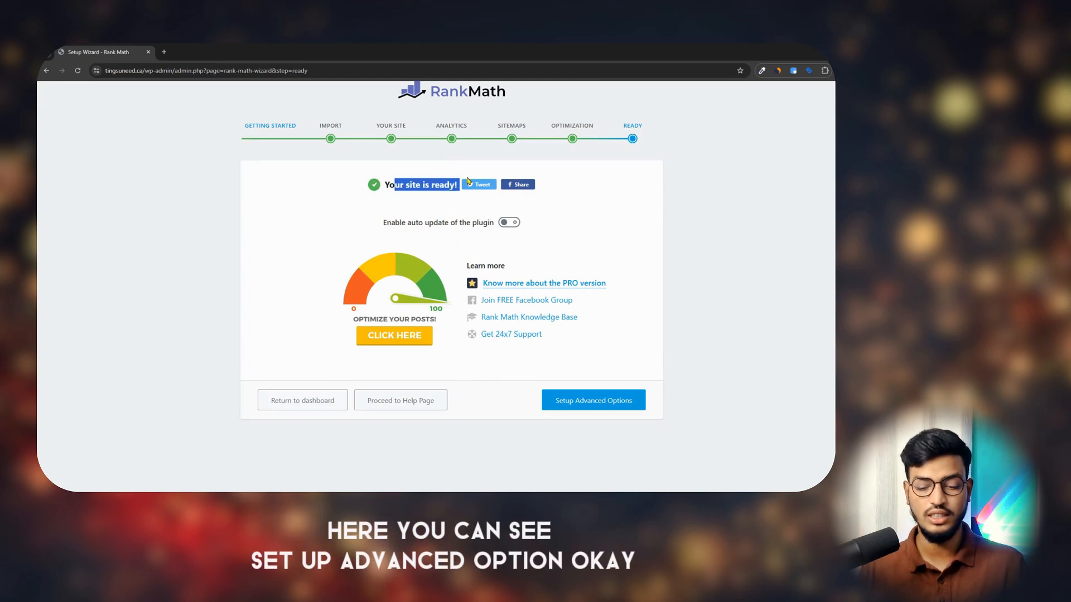
left_click(584, 407)
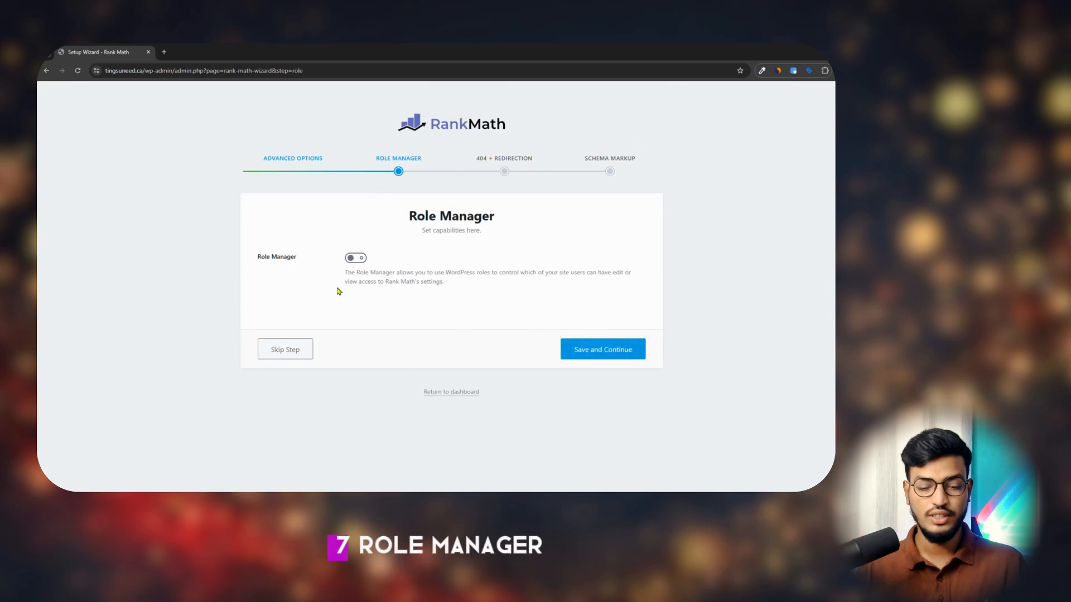
- Switch on the Role Manager and review the capabilities offered for each user role
left_click(355, 257)
scroll(483, 316, "down", 6)
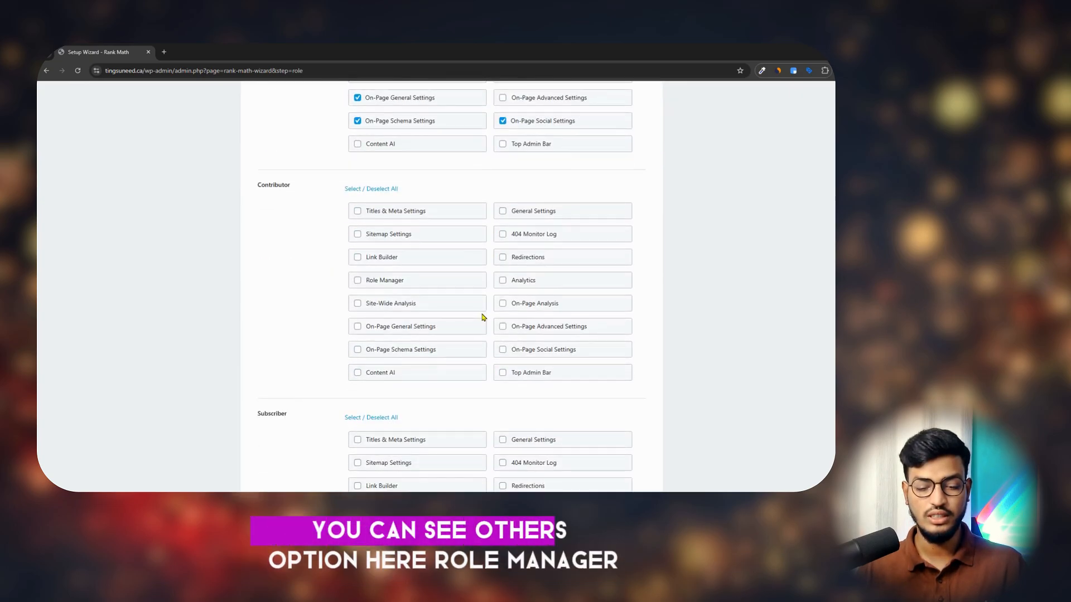
scroll(482, 317, "up", 6)
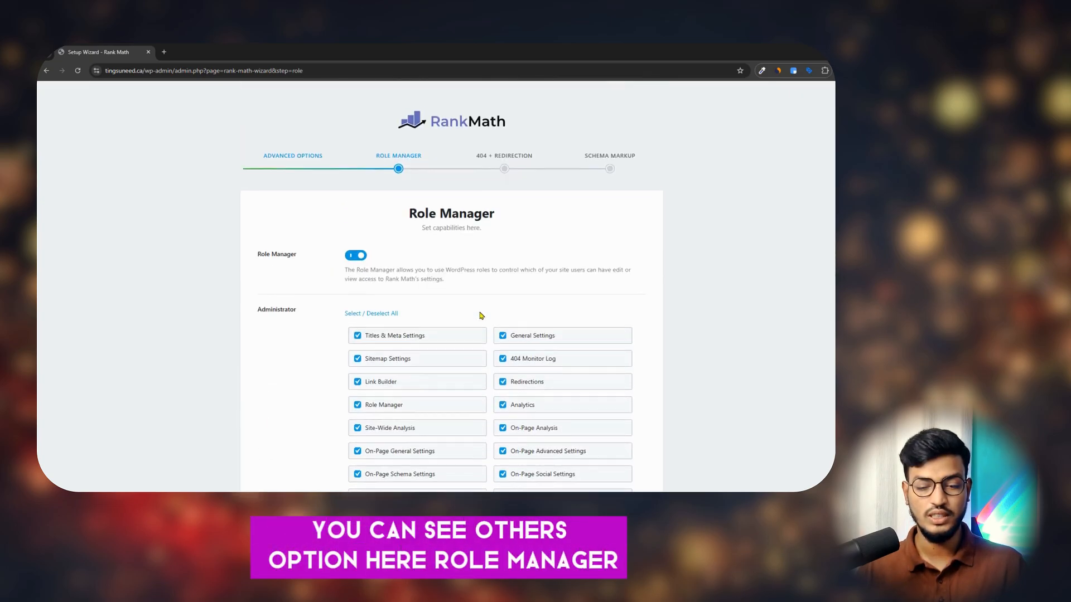
scroll(482, 316, "down", 15)
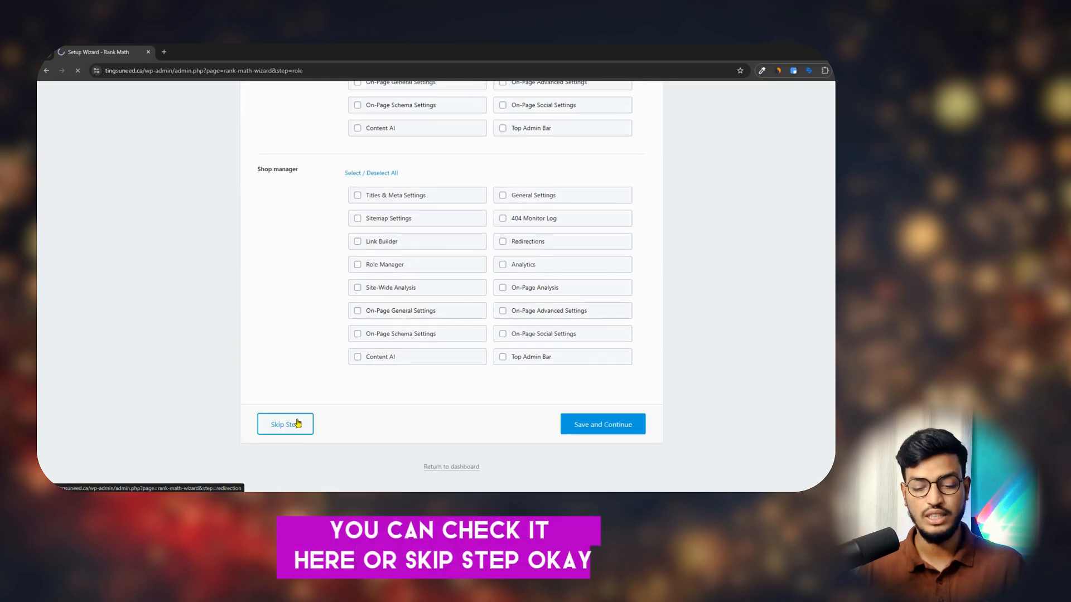
- Skip the Role Manager and the remaining advanced setup stages to reach the Rank Math modules dashboard
left_click(293, 424)
scroll(285, 425, "down", 1)
left_click(277, 426)
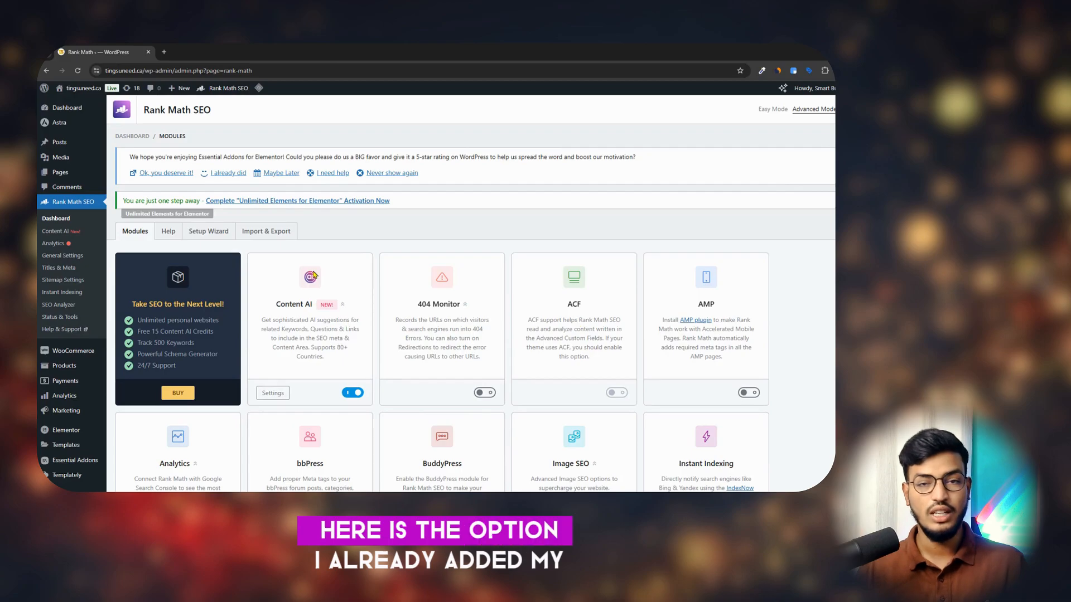
- Enable the AMP module and look over the other available modules
scroll(364, 280, "down", 2)
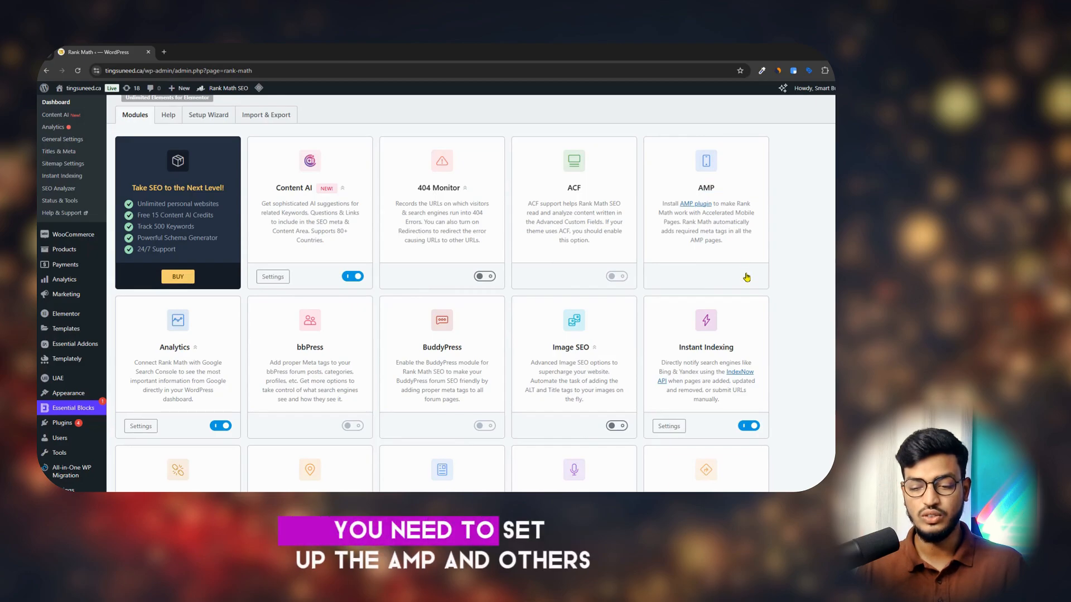
scroll(598, 264, "down", 4)
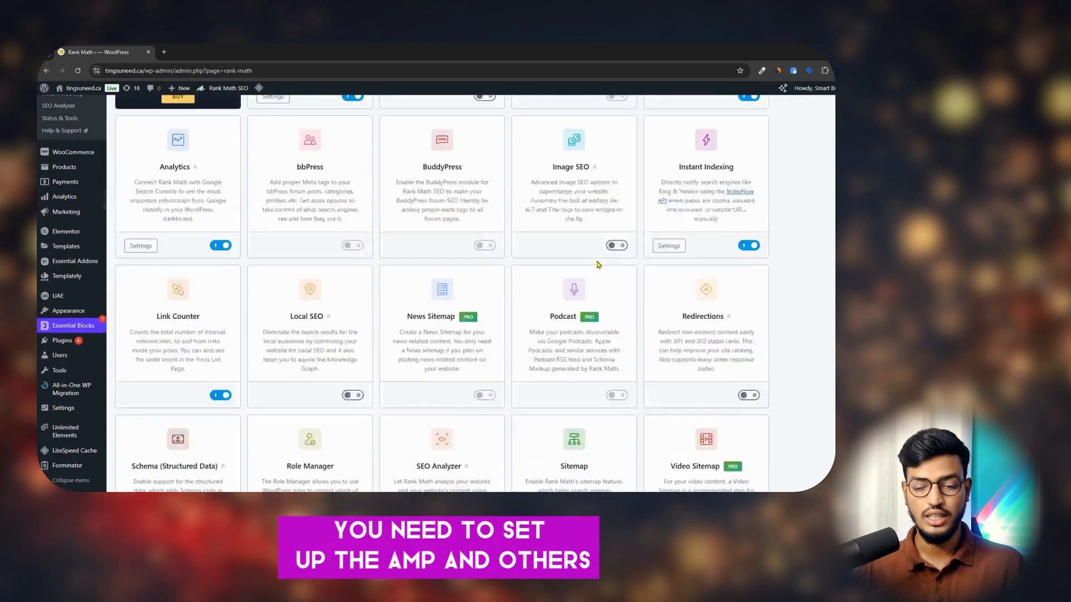
scroll(516, 263, "up", 3)
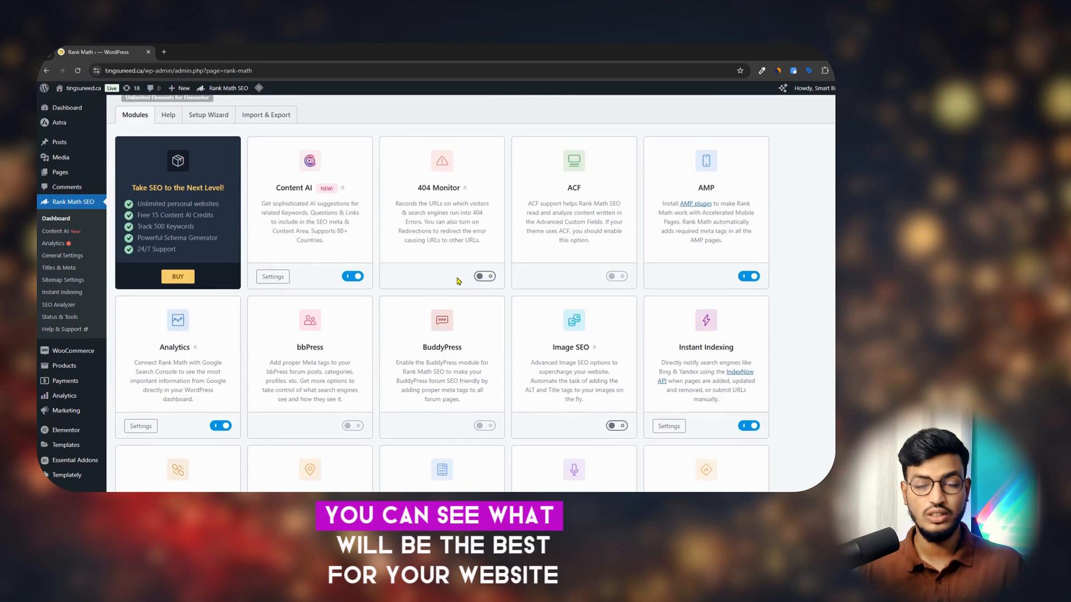
- Try to enable the PRO-only News Sitemap module and close the pricing page it opens
scroll(472, 280, "down", 1)
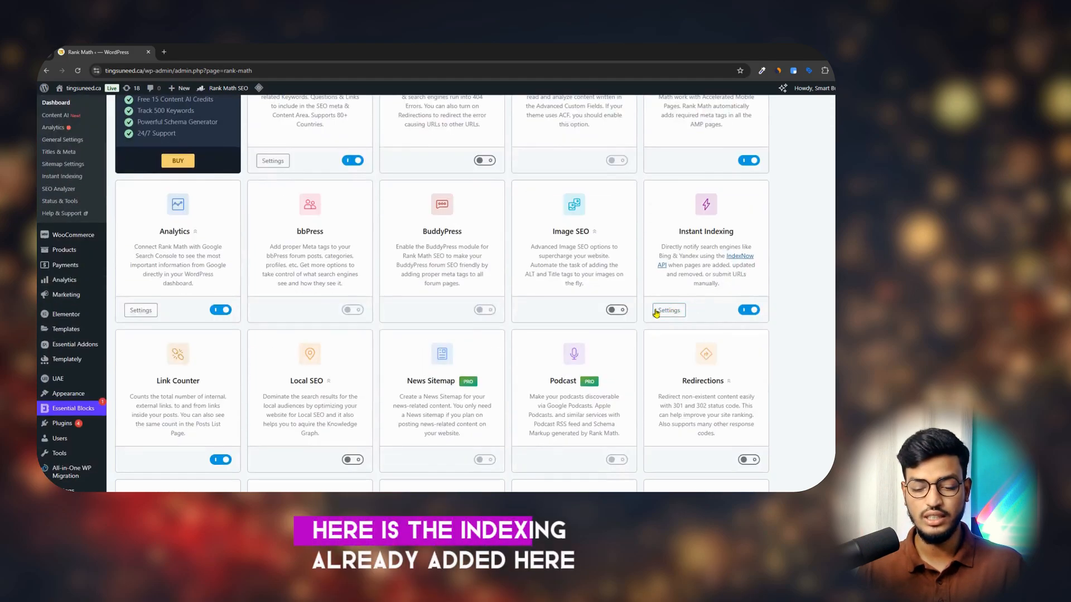
scroll(558, 335, "down", 2)
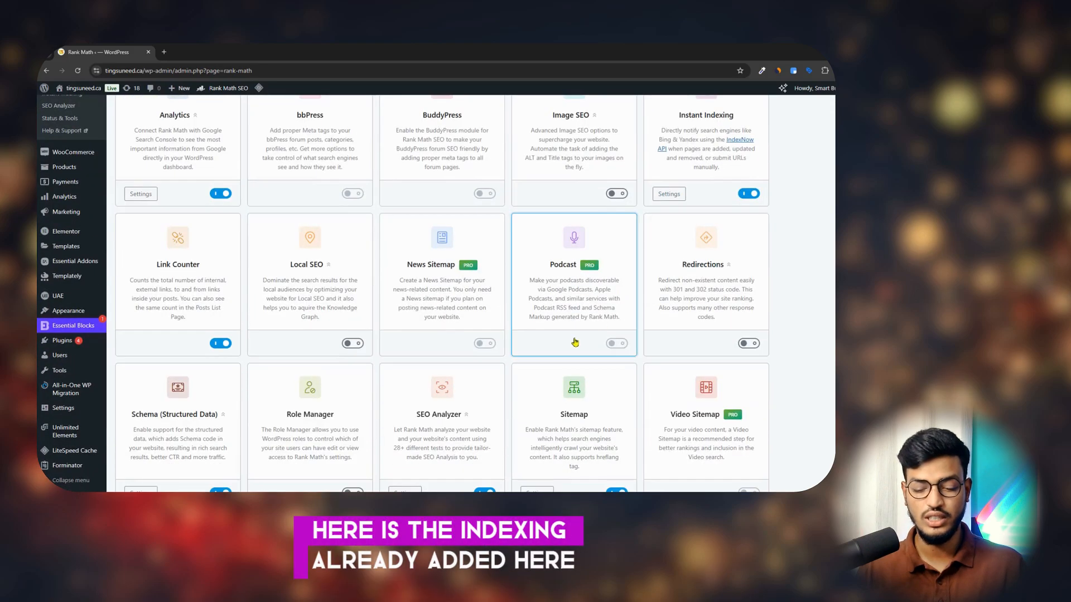
left_click(485, 344)
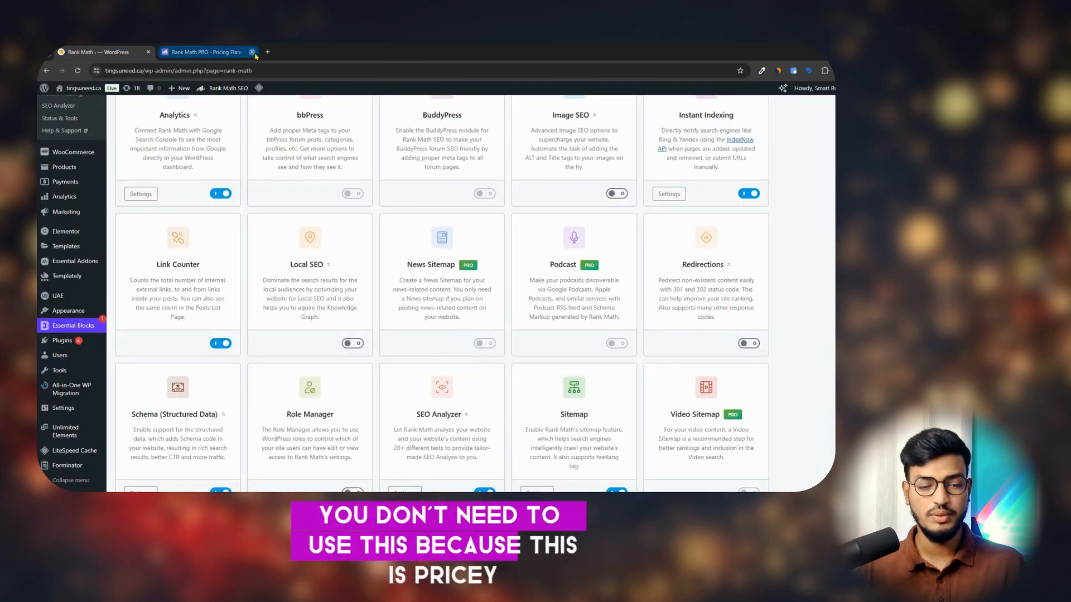
left_click(252, 51)
scroll(373, 308, "down", 4)
- Open Content AI, start its account connection and return from the Rank Math login page without signing in
scroll(375, 309, "up", 10)
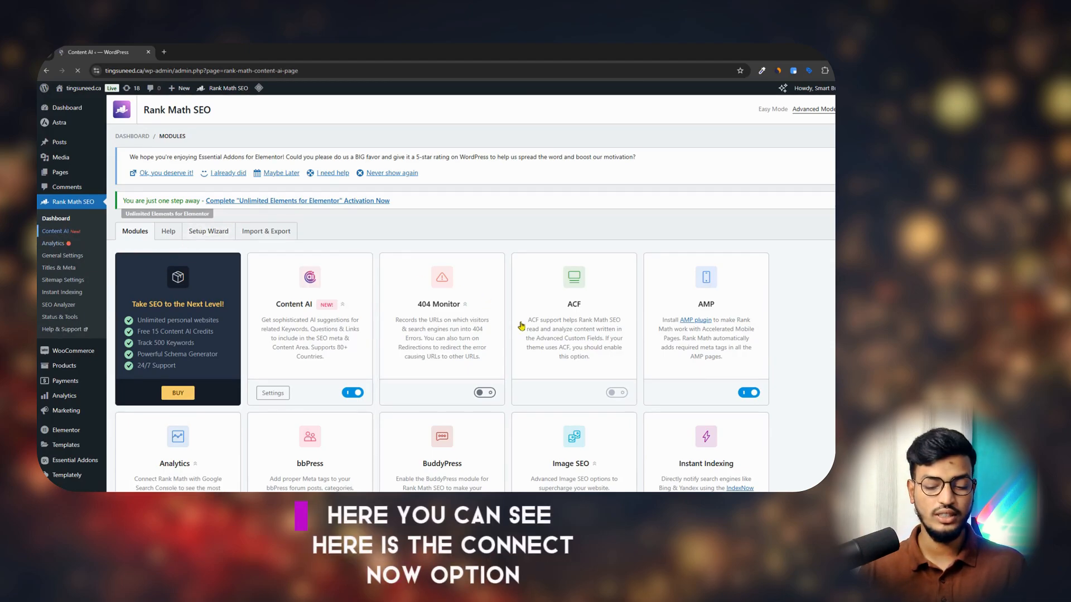
left_click(71, 232)
scroll(399, 349, "down", 4)
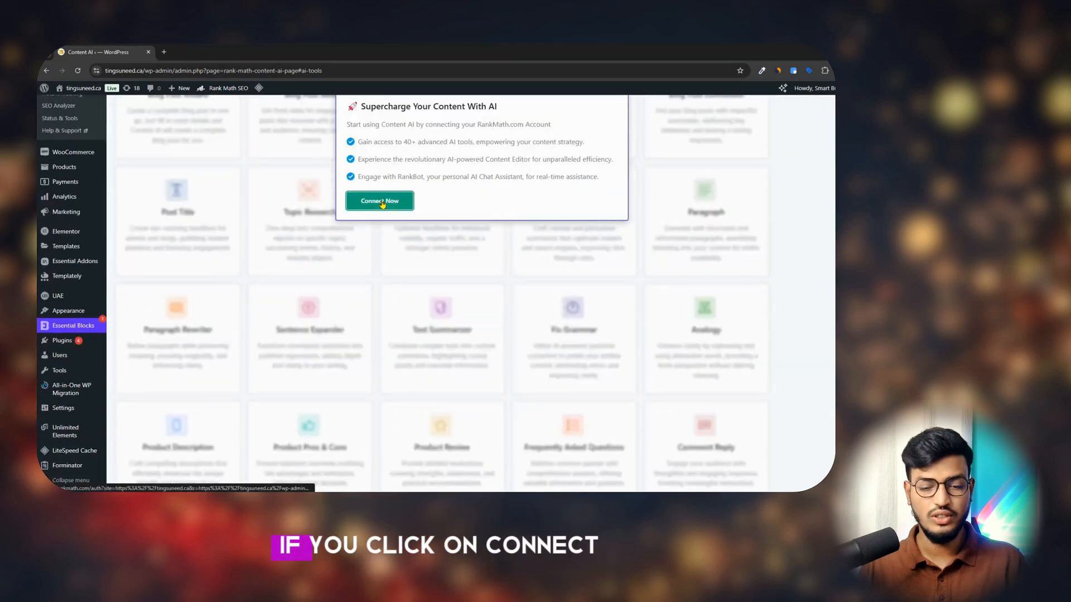
scroll(385, 207, "up", 2)
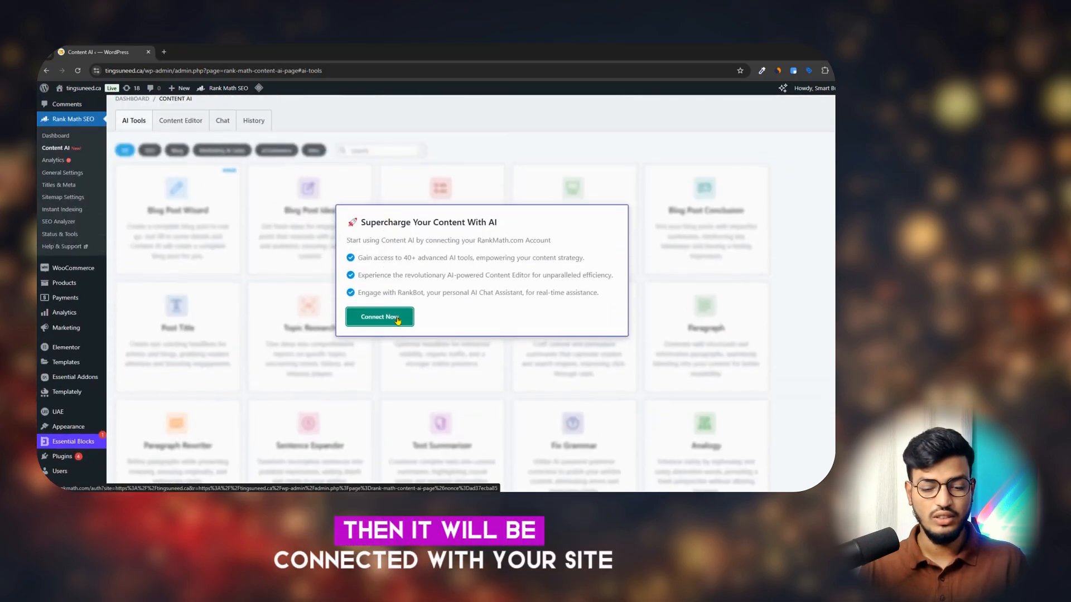
left_click(397, 319)
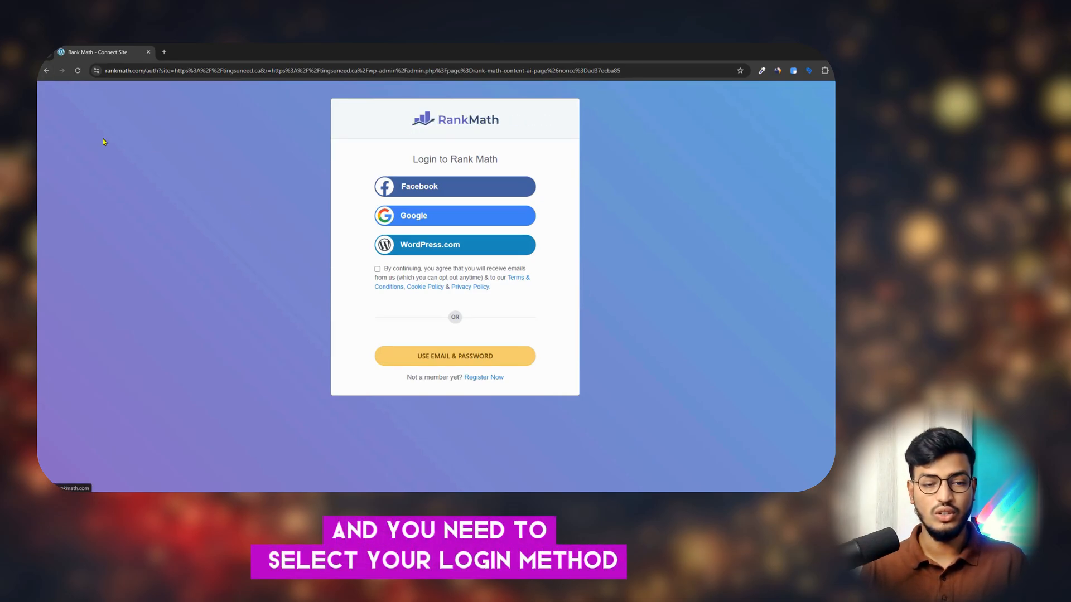
left_click(48, 69)
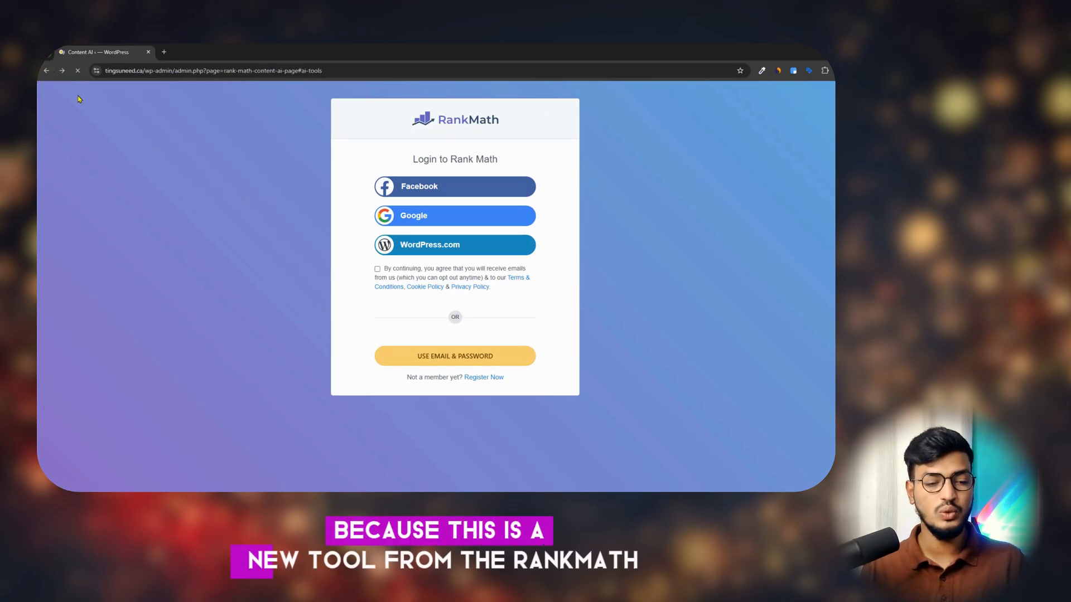
scroll(109, 248, "up", 2)
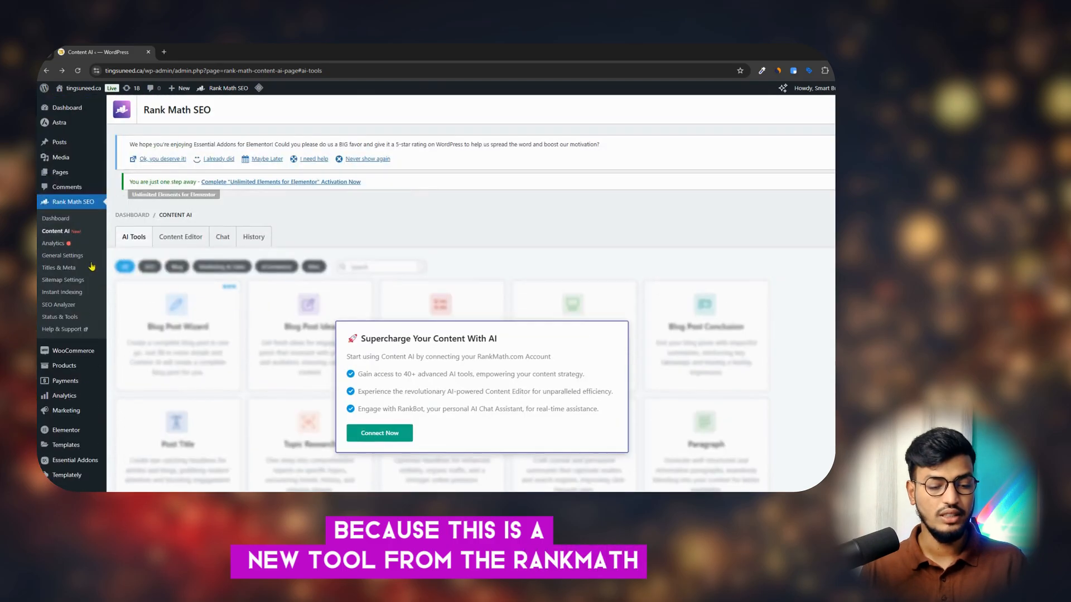
- Start connecting a Rank Math account from the Analytics page and sign in with the Google account
left_click(67, 246)
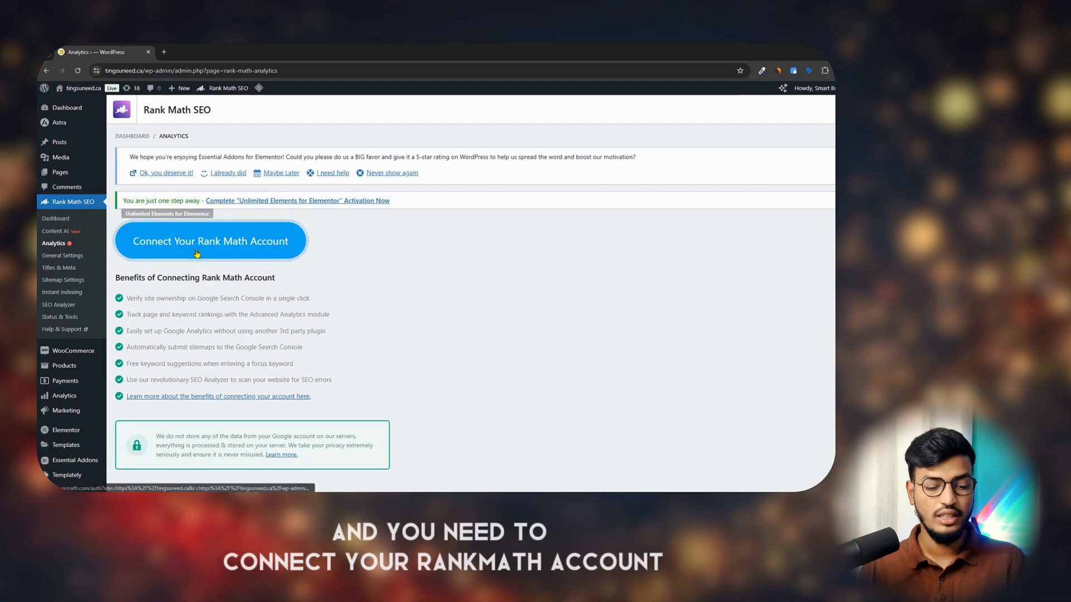
scroll(201, 251, "down", 2)
scroll(212, 251, "up", 2)
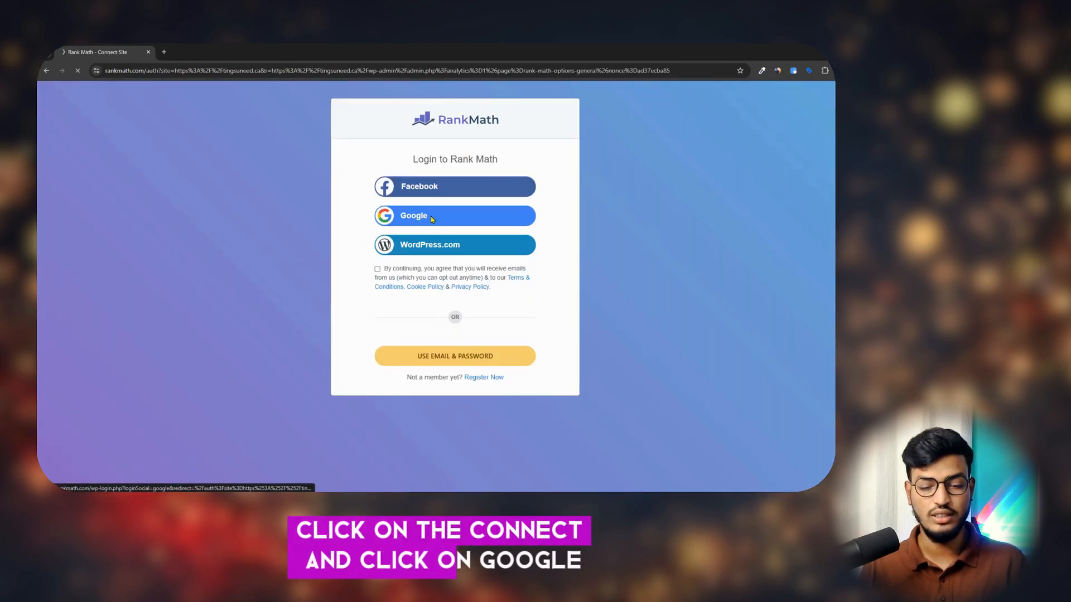
left_click(430, 216)
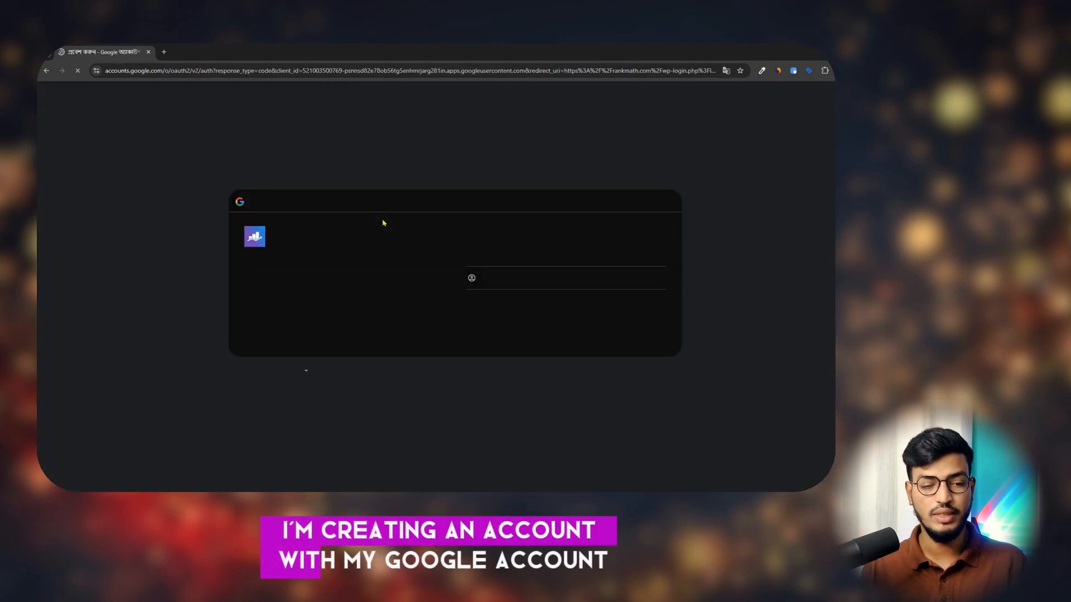
left_click(517, 245)
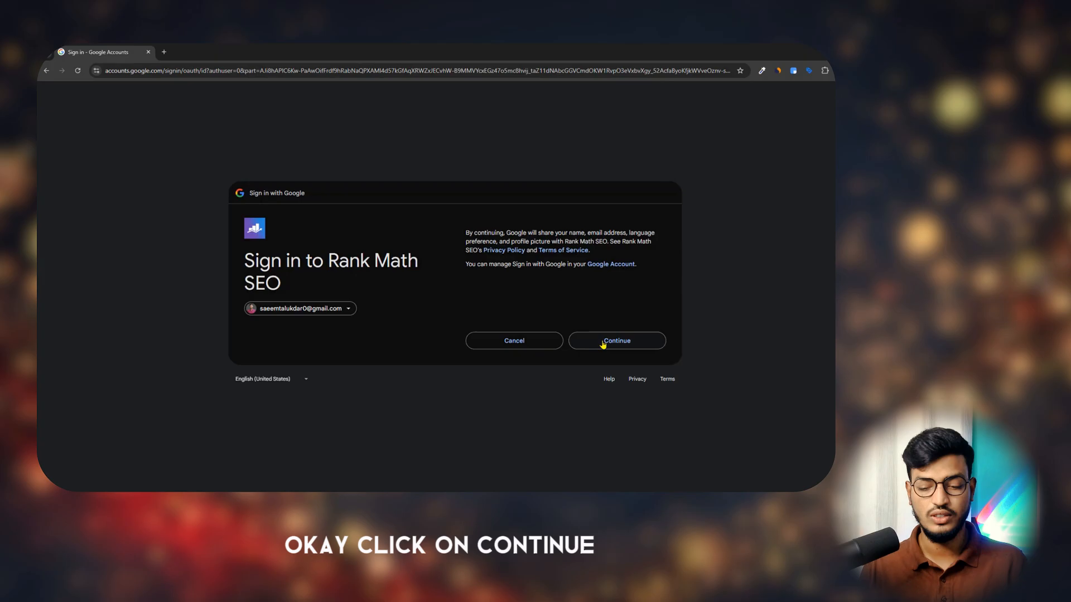
left_click(602, 344)
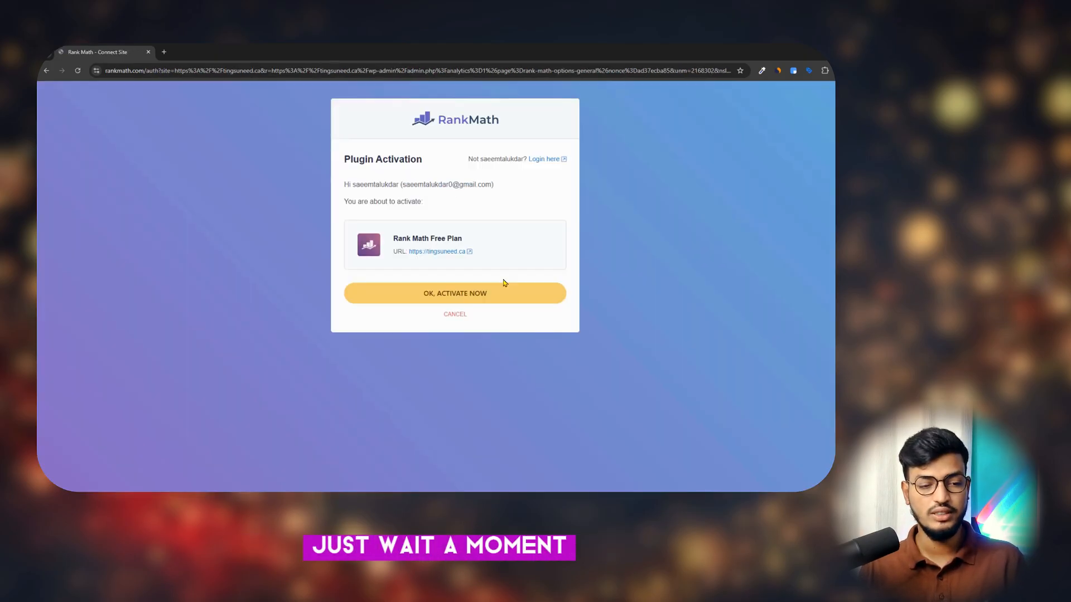
- Activate the Rank Math Free Plan for the site and grant Rank Math SEO all requested Google account access
left_click(466, 291)
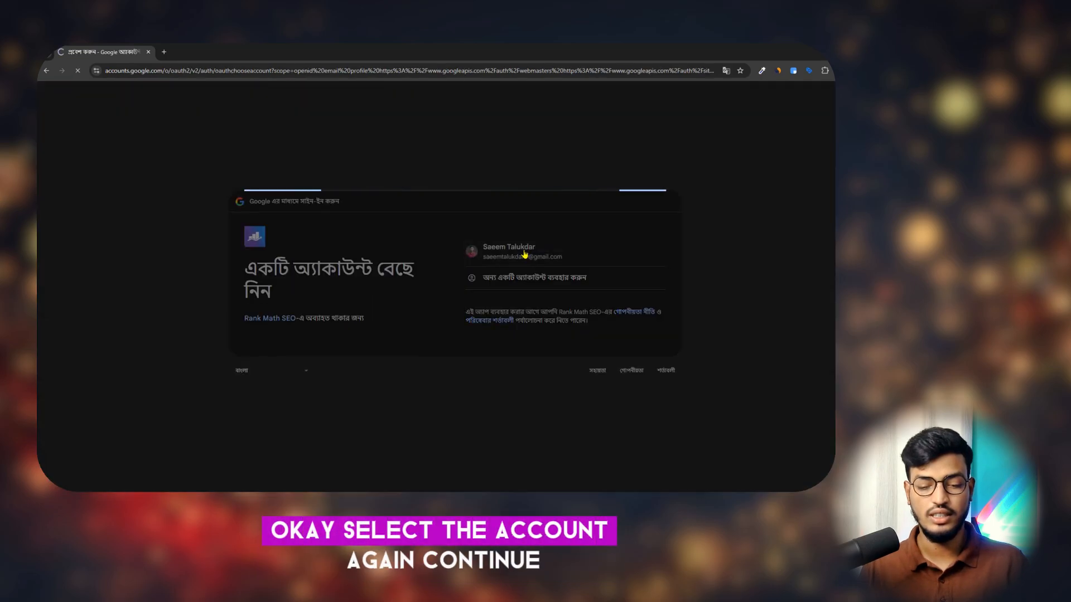
left_click(524, 255)
left_click(610, 342)
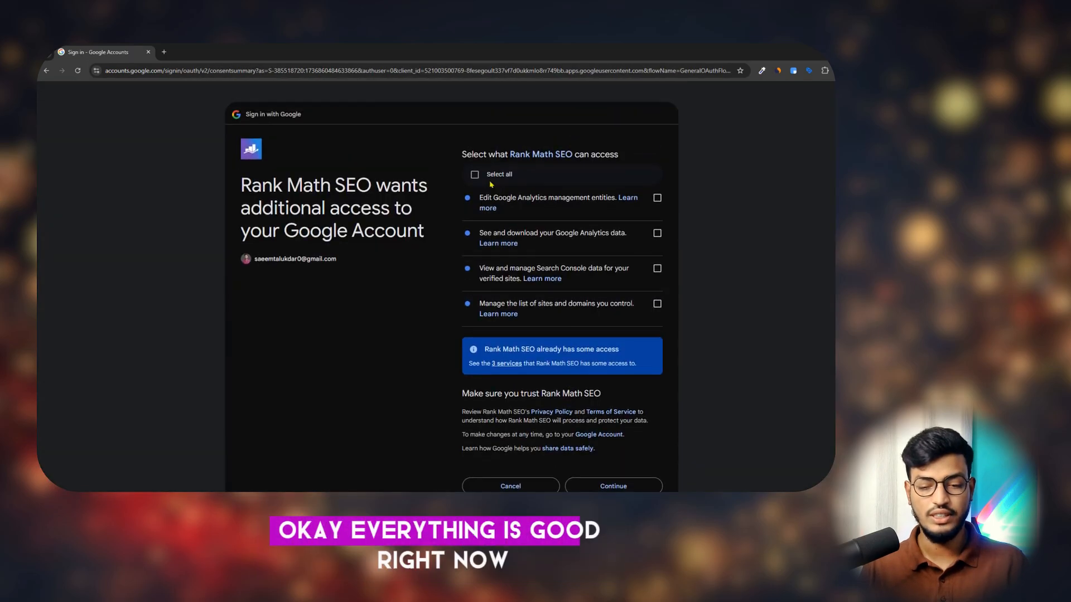
left_click(474, 175)
scroll(584, 369, "down", 2)
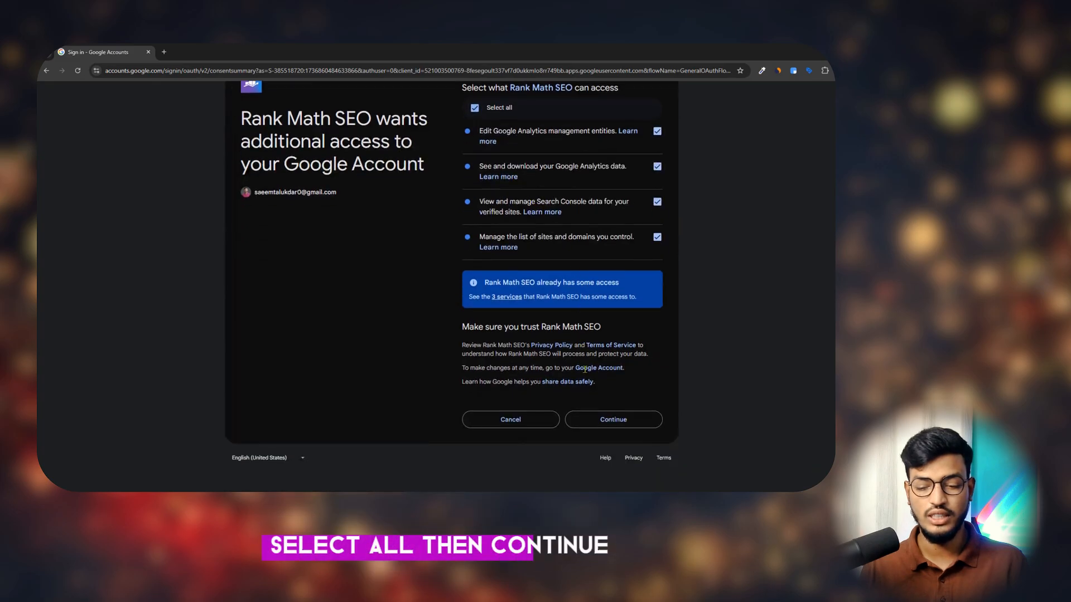
left_click(600, 423)
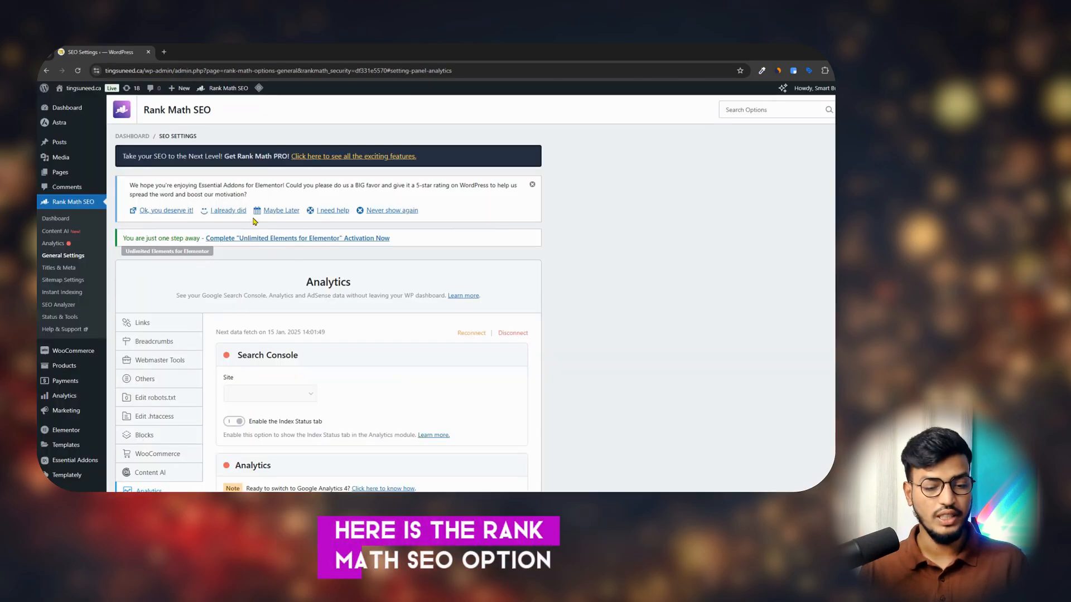
- Enable Install analytics code in the Analytics settings and review the remaining options
scroll(279, 229, "down", 4)
scroll(319, 221, "up", 3)
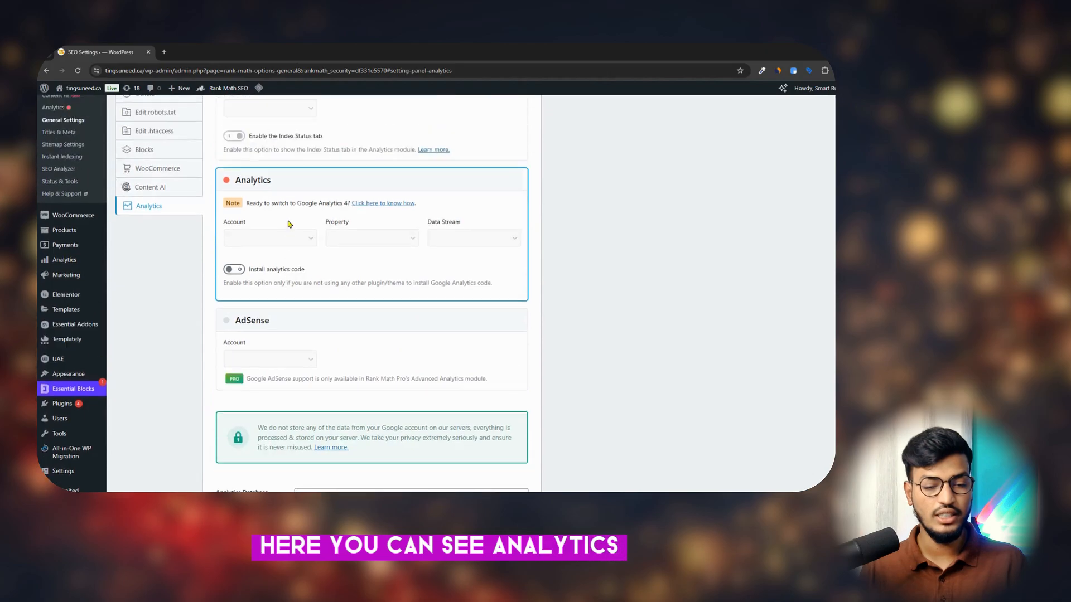
left_click(232, 323)
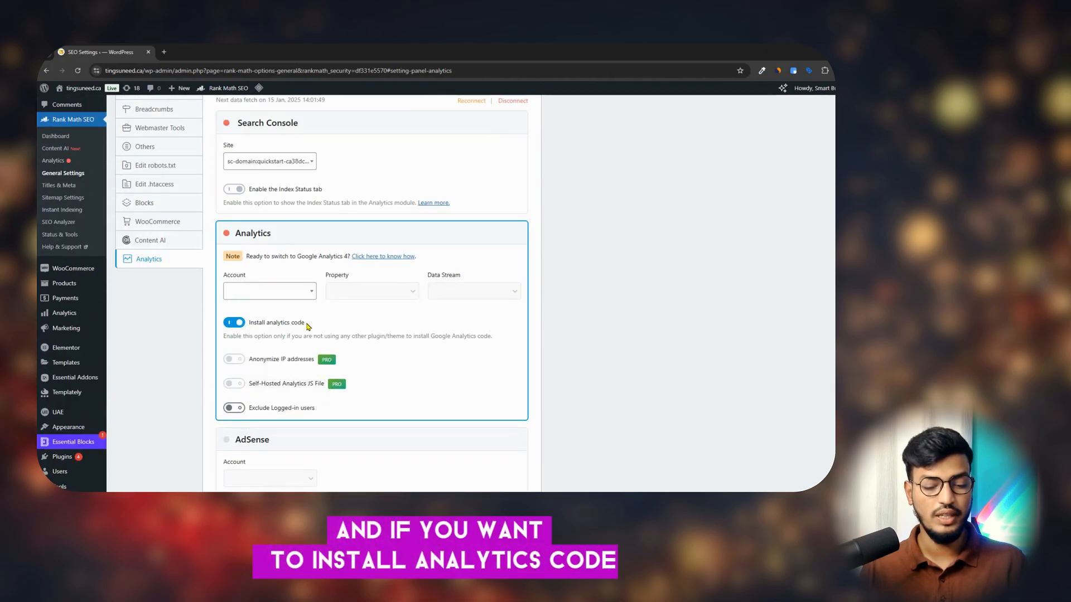
scroll(231, 326, "down", 10)
scroll(245, 315, "up", 10)
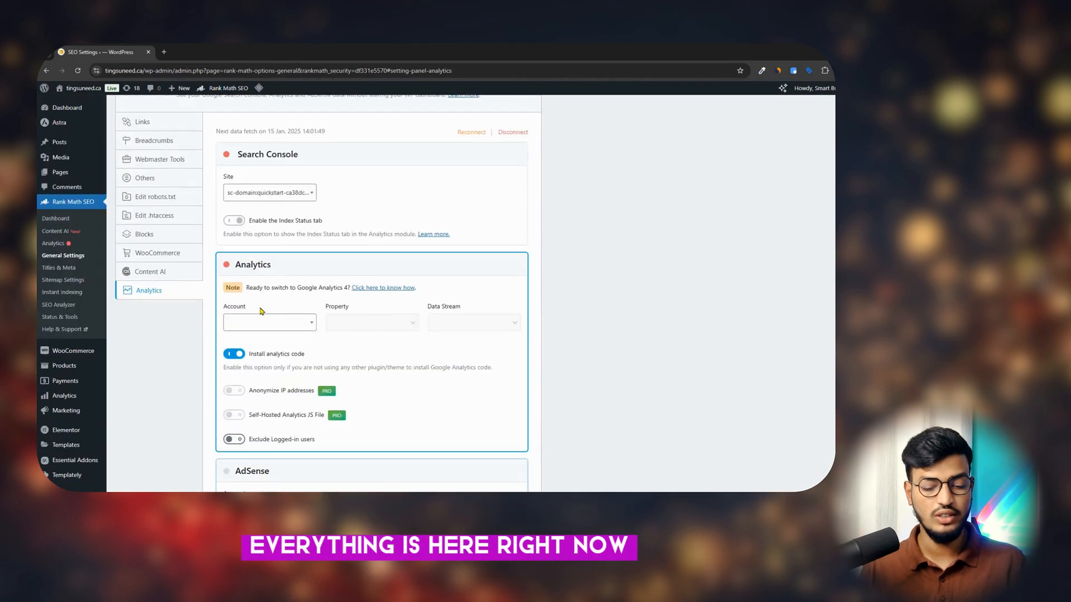
- Review the remaining Analytics settings and the Webmaster Tools verification fields
scroll(307, 307, "down", 10)
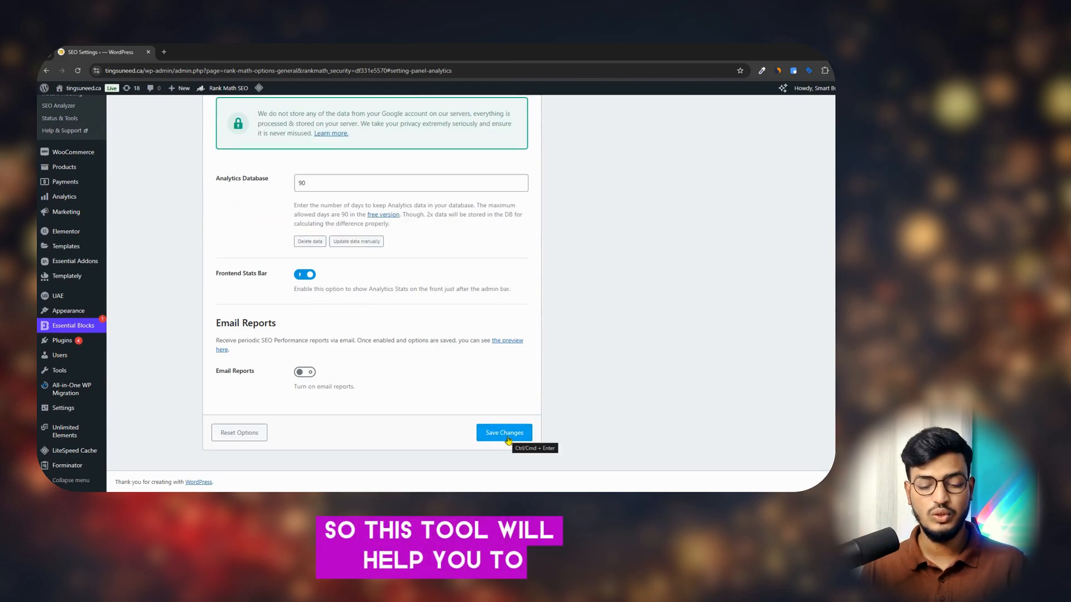
scroll(444, 324, "up", 1)
scroll(424, 323, "up", 10)
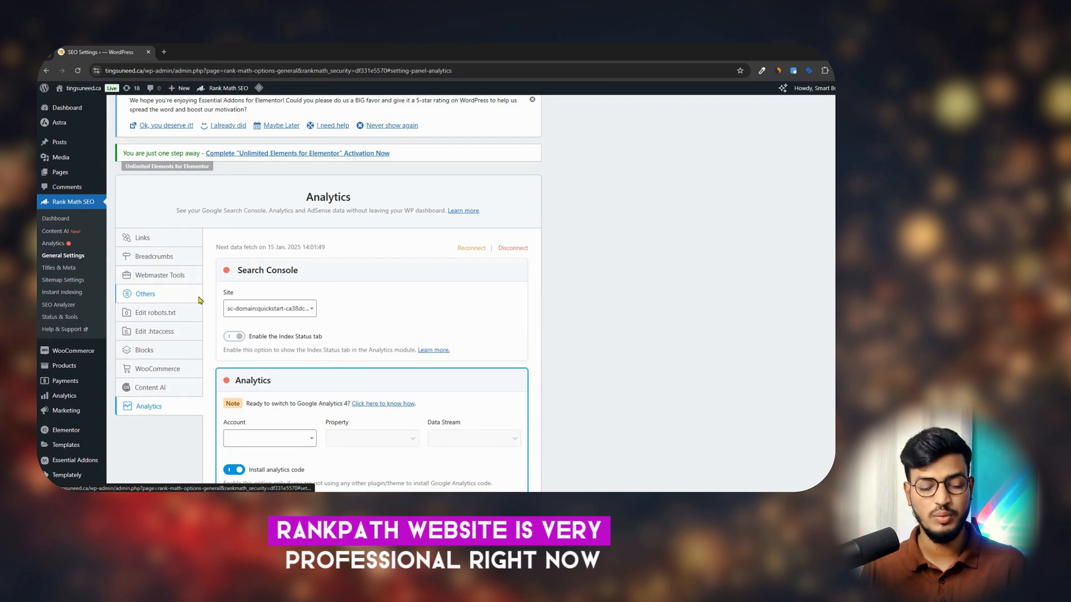
left_click(166, 281)
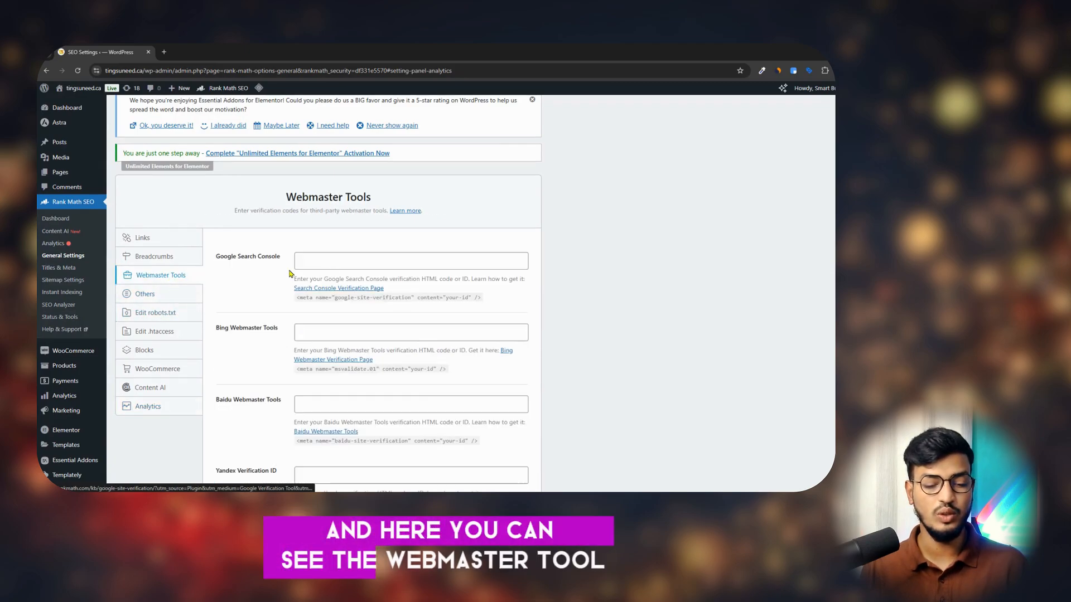
scroll(283, 279, "down", 8)
scroll(281, 274, "up", 8)
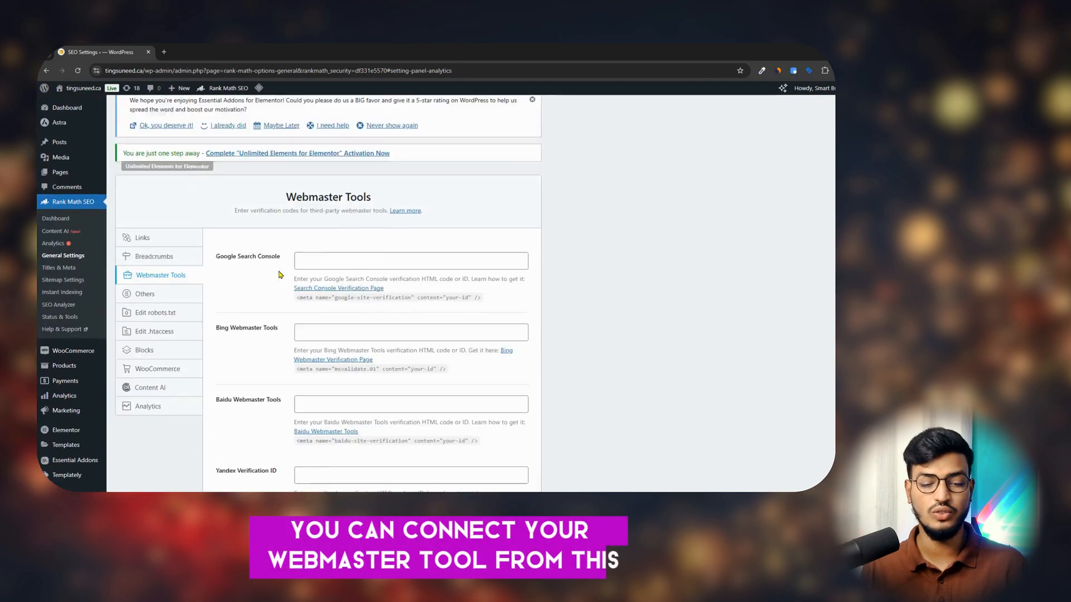
- Enable Strip Category Base and Nofollow Image File Links in the Links settings and save the changes
left_click(160, 324)
scroll(243, 331, "down", 2)
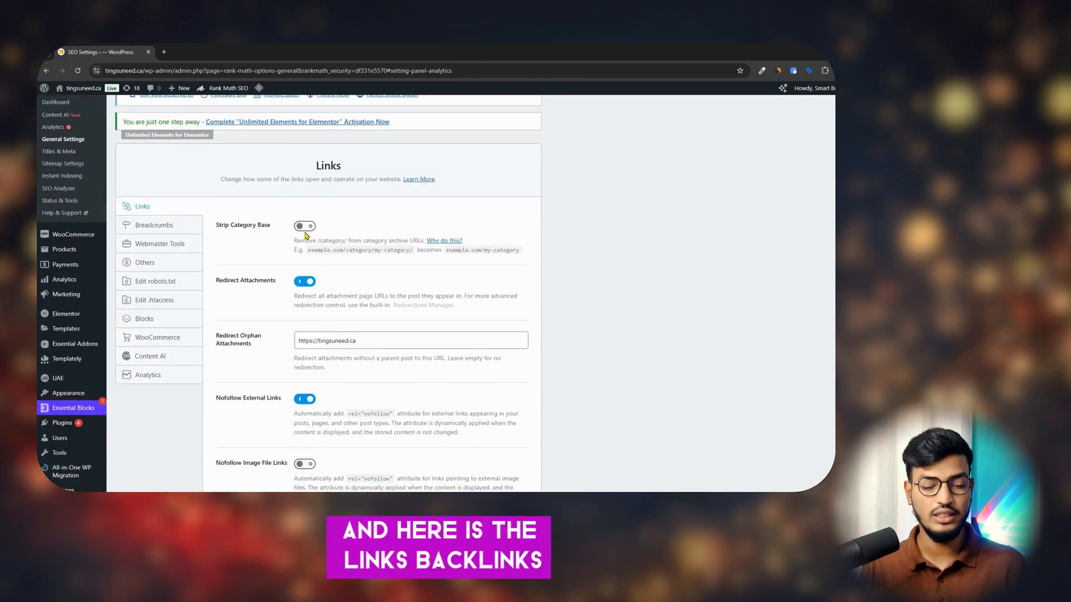
scroll(499, 422, "down", 6)
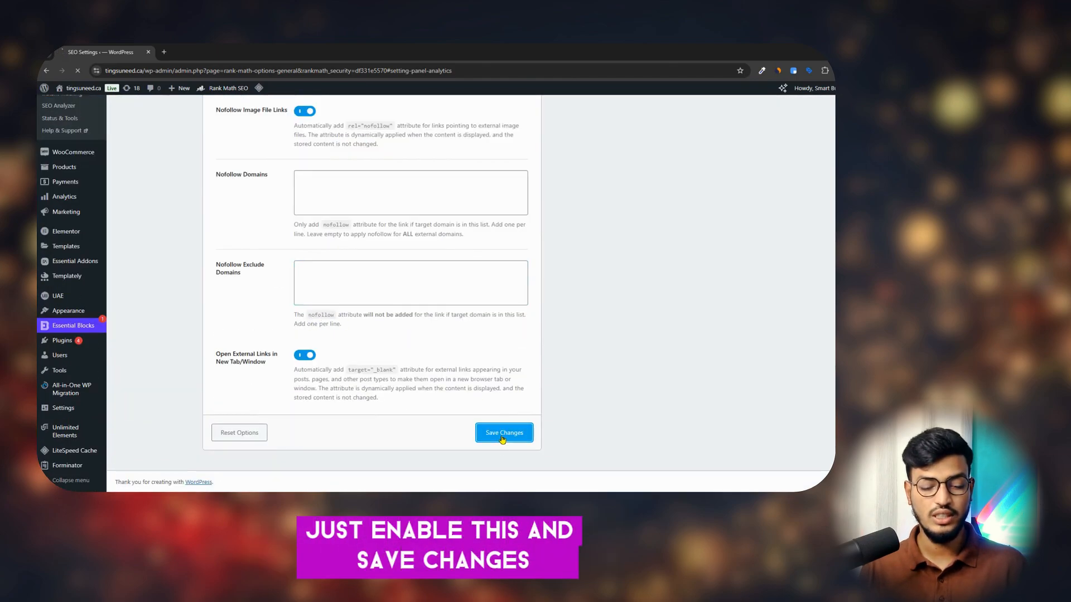
left_click(479, 431)
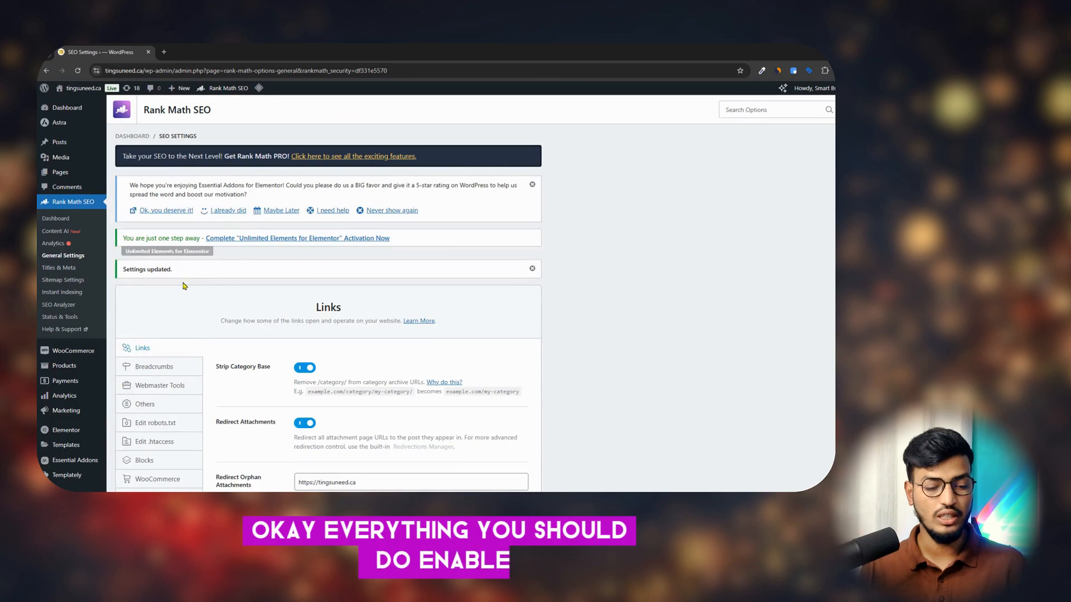
- Enable Headless CMS Support and Show SEO Score to Visitors in the Others settings, select all score post types and save
scroll(198, 275, "down", 2)
left_click(146, 269)
left_click(147, 288)
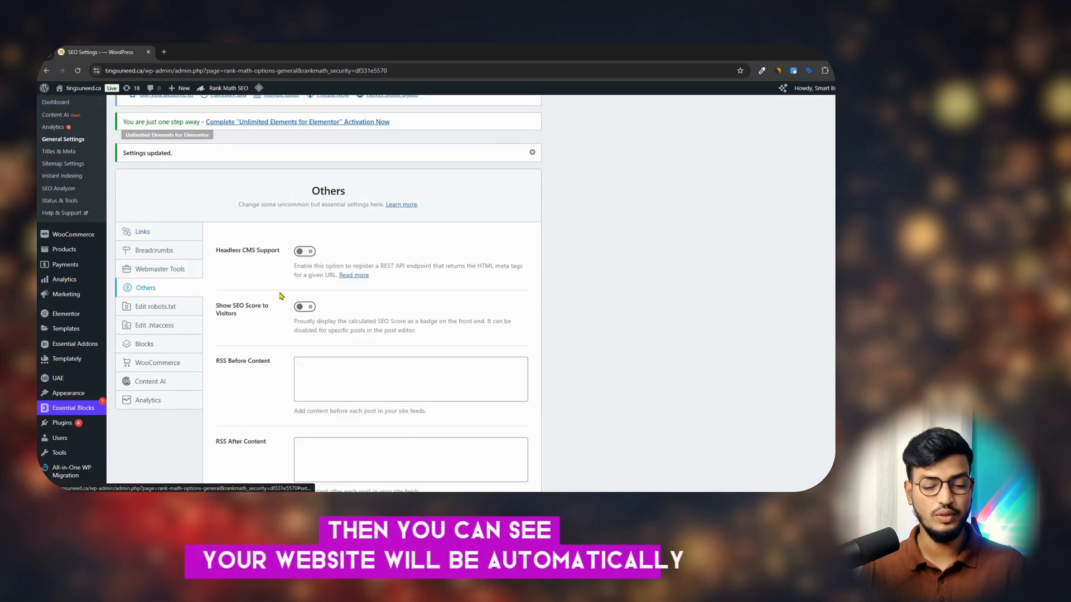
scroll(345, 297, "down", 5)
scroll(351, 297, "up", 2)
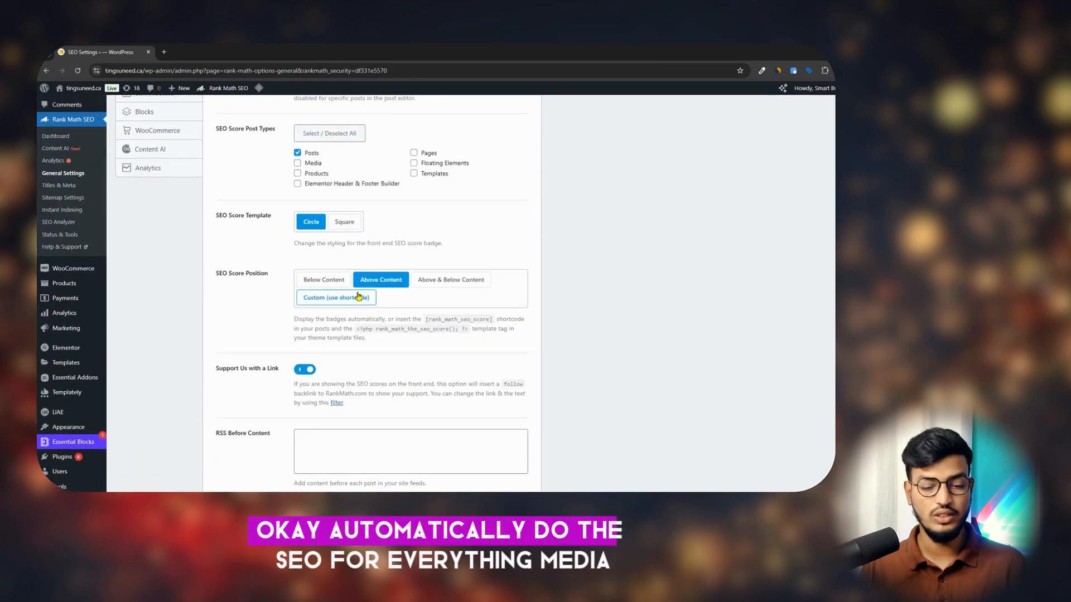
left_click(298, 174)
left_click(331, 133)
scroll(311, 290, "down", 6)
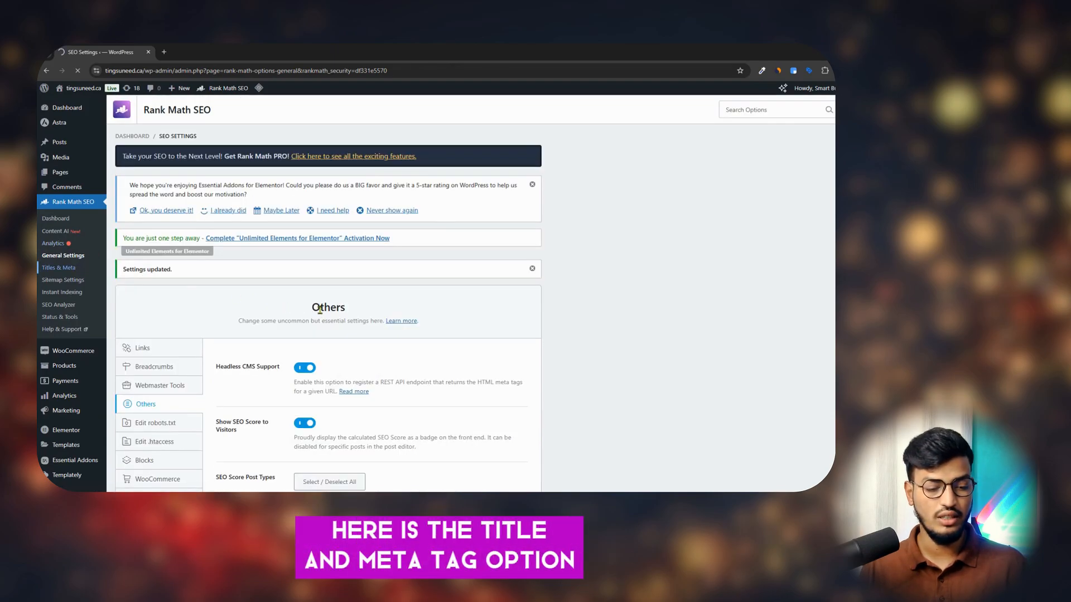
- Set the Global Meta robots defaults to Index, No Follow, No Image Index, No Archive and No Snippet, and save the changes
scroll(320, 308, "down", 15)
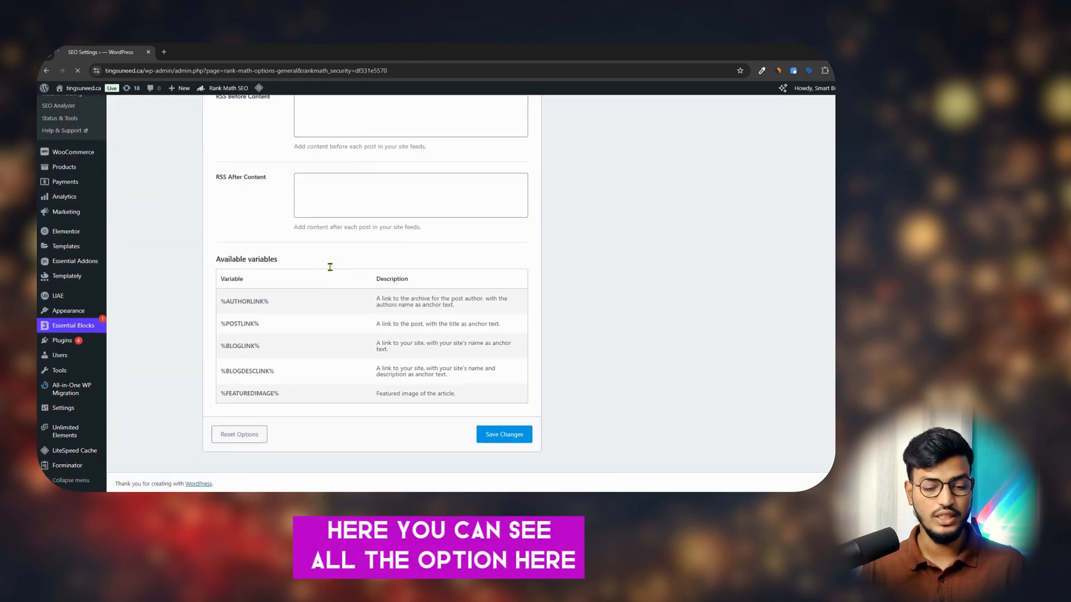
scroll(312, 279, "down", 10)
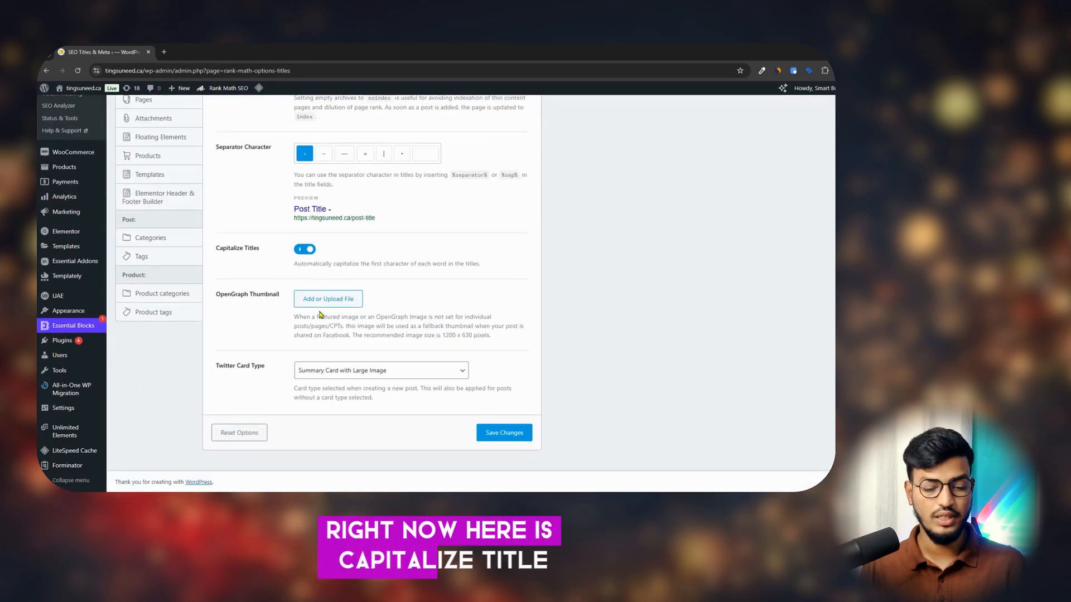
scroll(335, 313, "up", 6)
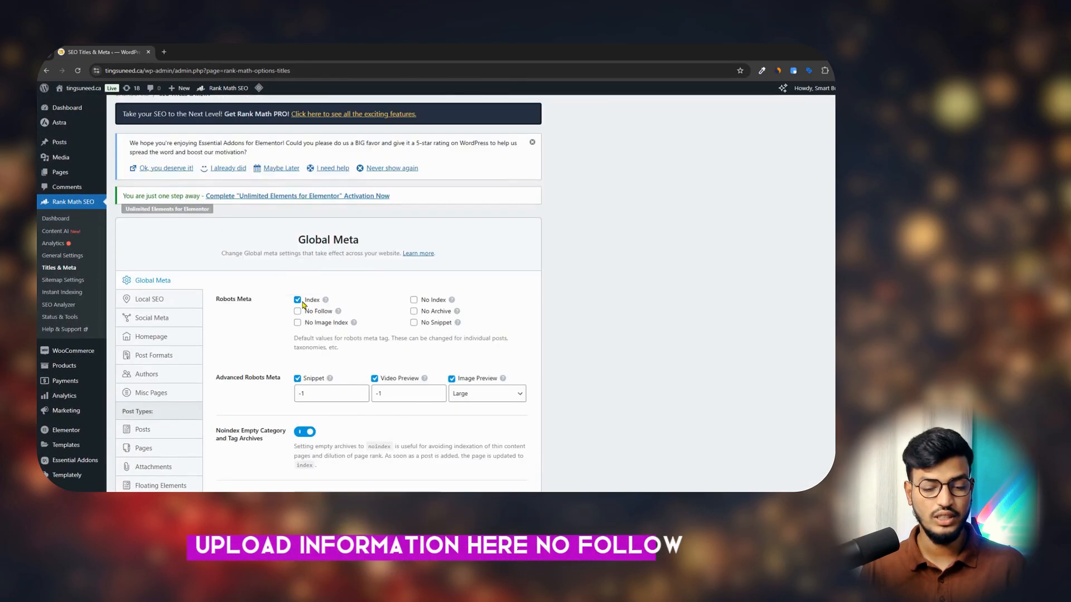
left_click(298, 324)
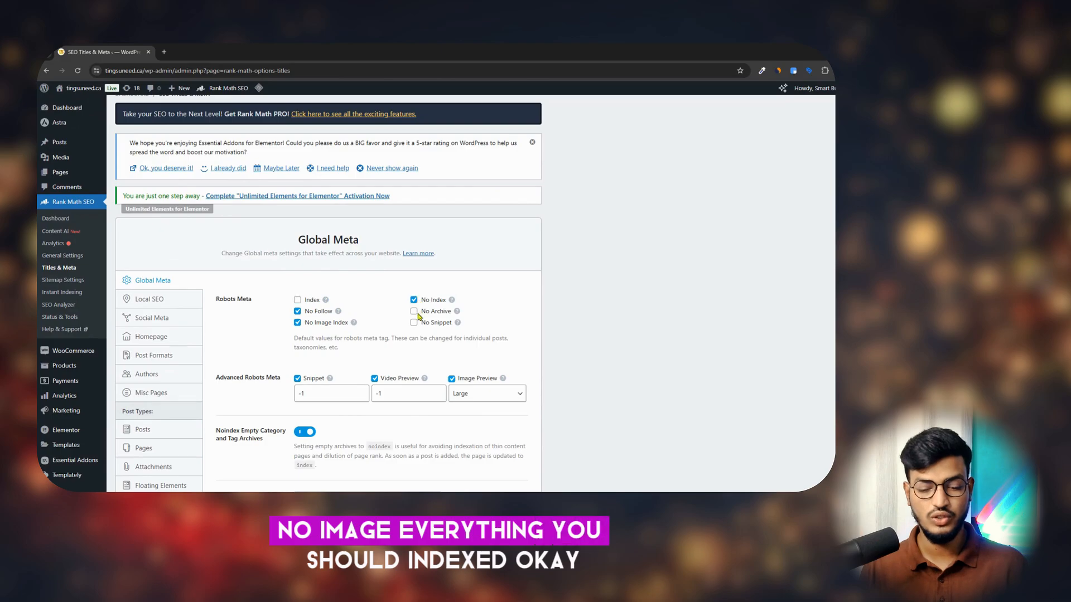
scroll(417, 315, "down", 6)
left_click(503, 432)
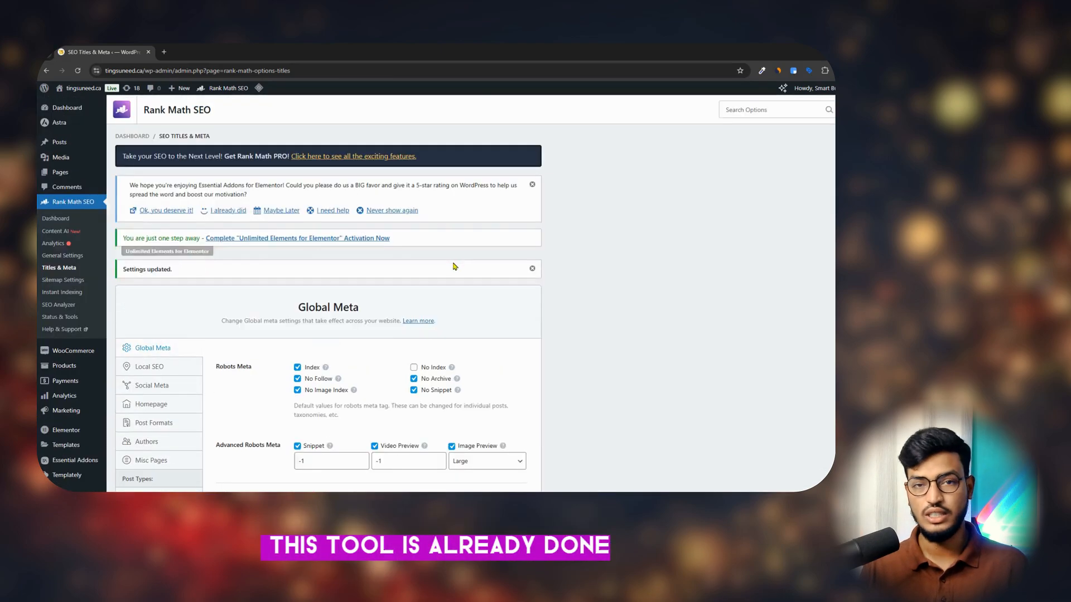
- Open the SEO Analyzer and run the analysis for tingsuneed.ca
left_click(58, 304)
scroll(373, 281, "down", 2)
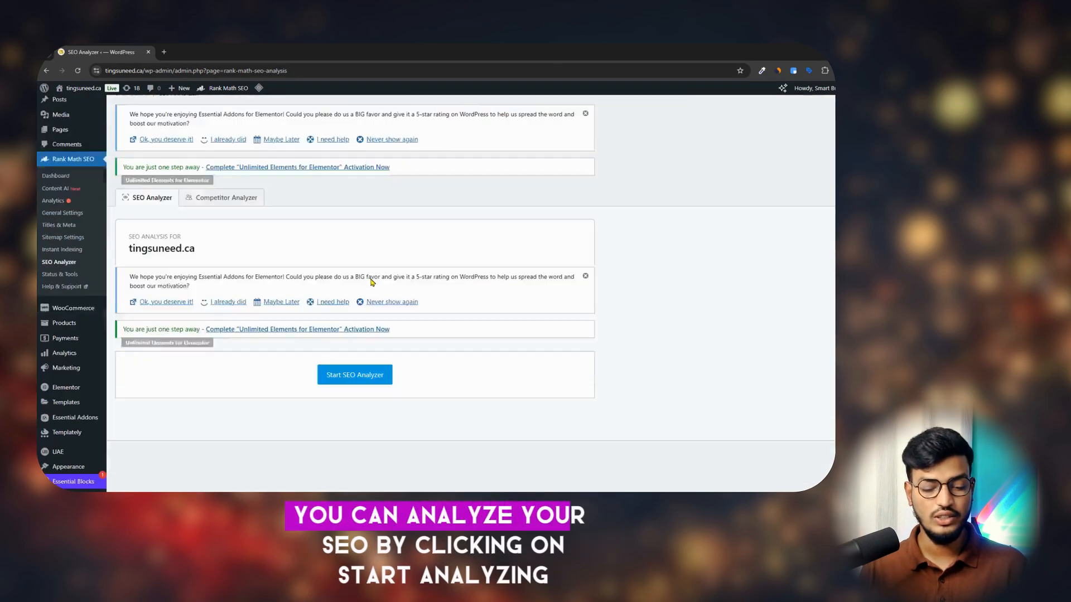
scroll(375, 279, "down", 1)
left_click(342, 301)
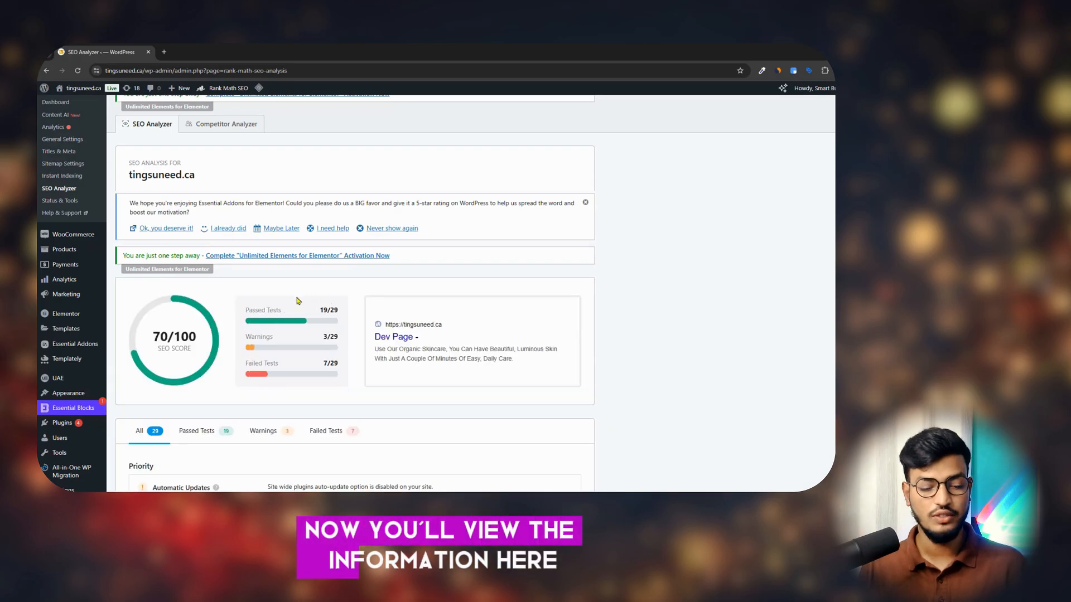
- Examine the SEO score and the passed, warning and failed test results of the site analysis
scroll(296, 301, "down", 2)
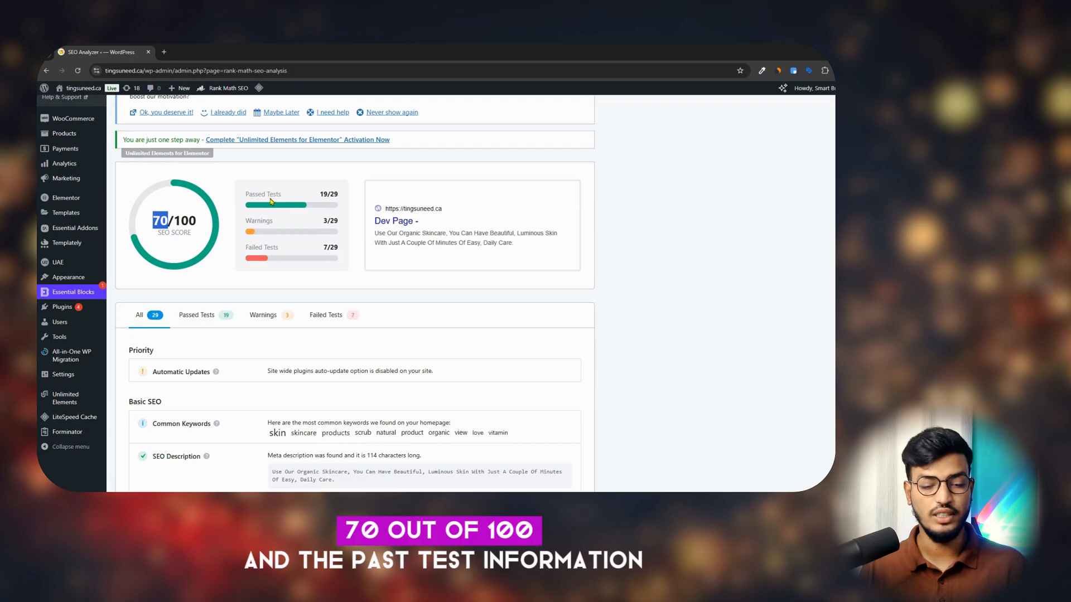
left_click_drag(245, 192, 300, 195)
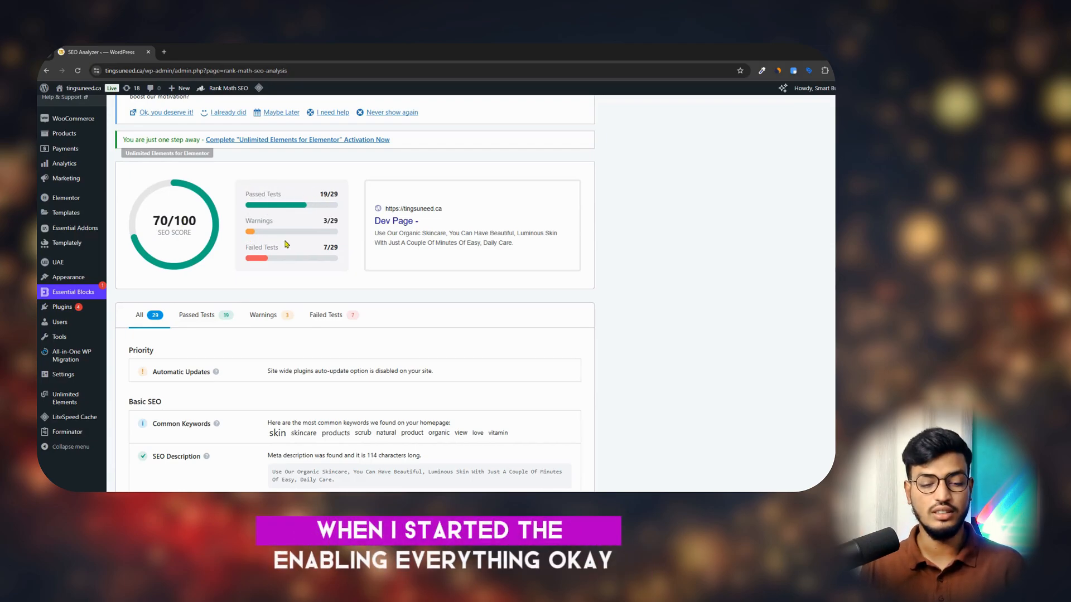
scroll(267, 234, "down", 2)
left_click(205, 200)
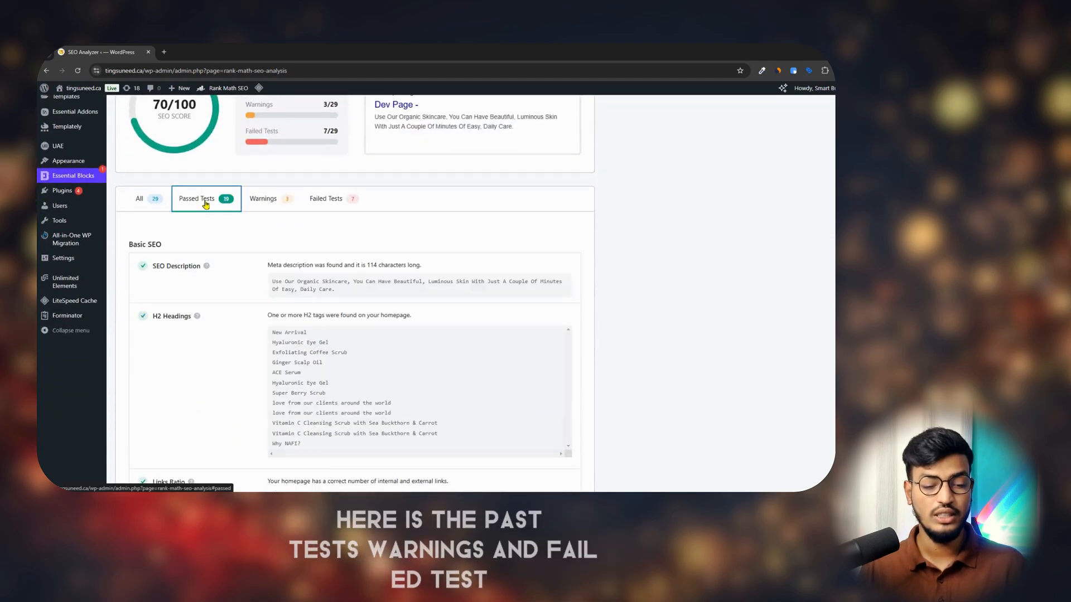
left_click(248, 202)
left_click(321, 201)
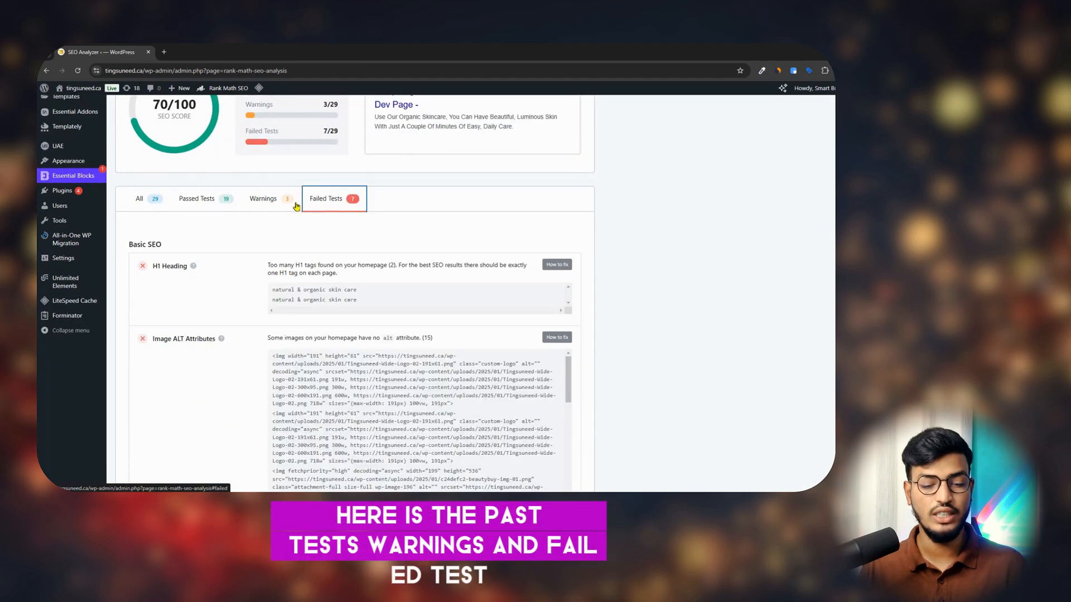
scroll(157, 207, "up", 2)
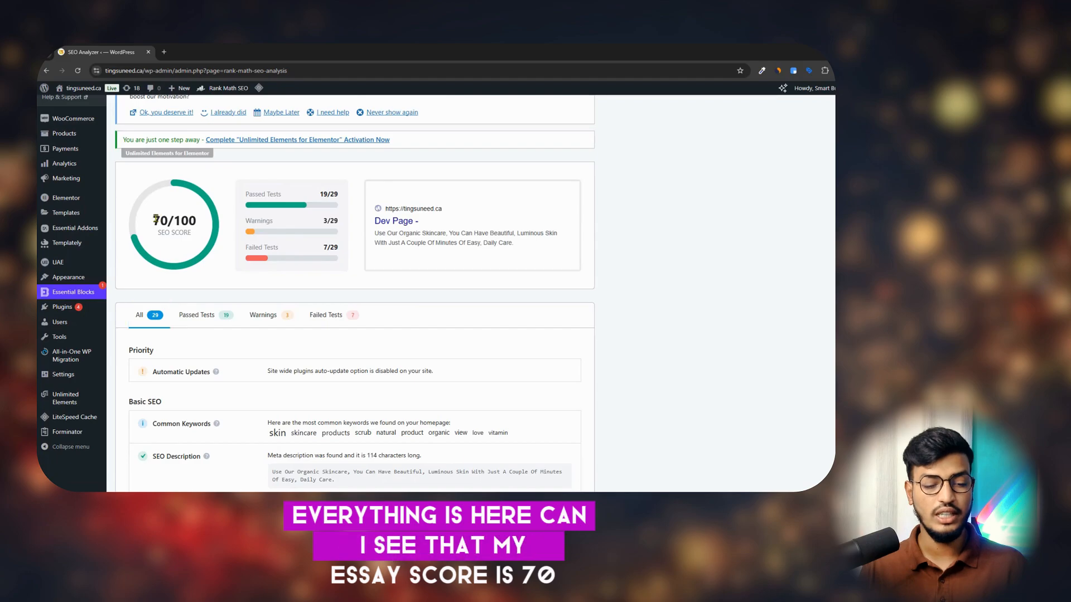
left_click_drag(154, 221, 173, 220)
scroll(192, 223, "up", 2)
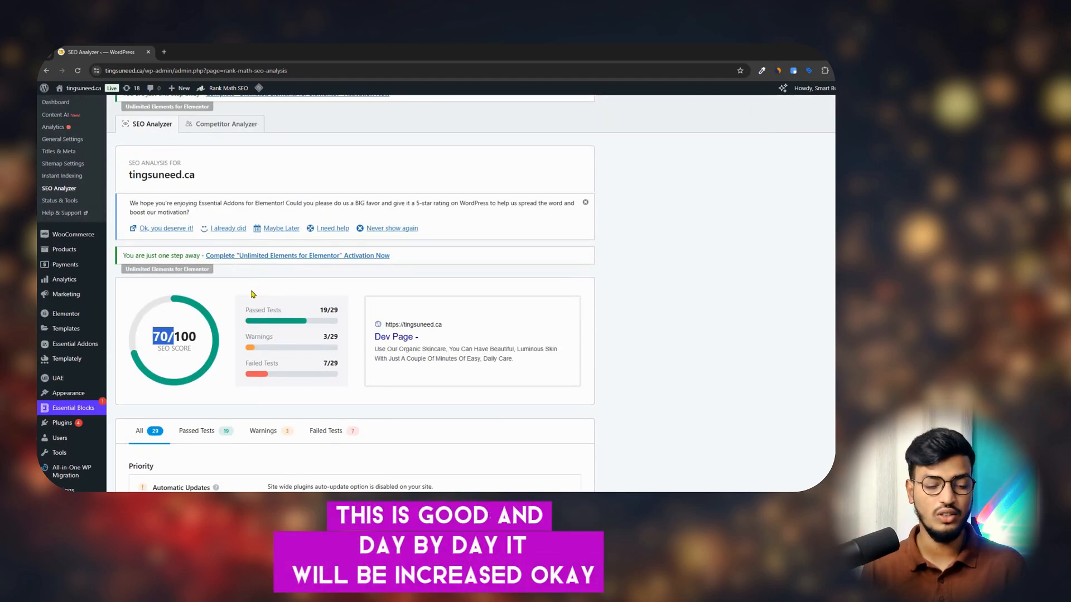
- Open Status & Tools and review the version rollback, beta opt-in and auto-update options
scroll(73, 346, "up", 2)
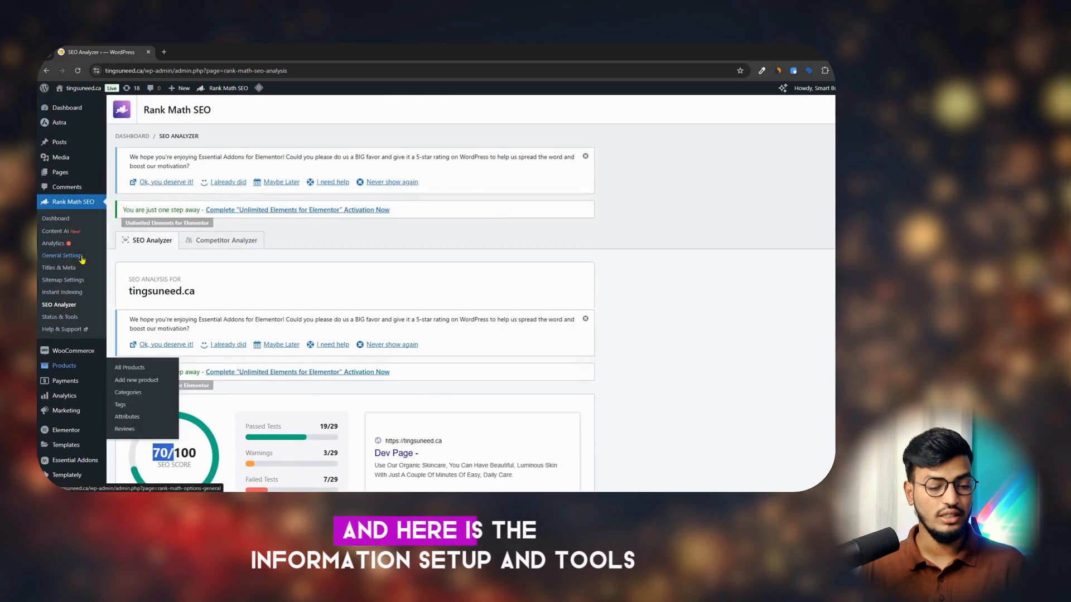
left_click(67, 319)
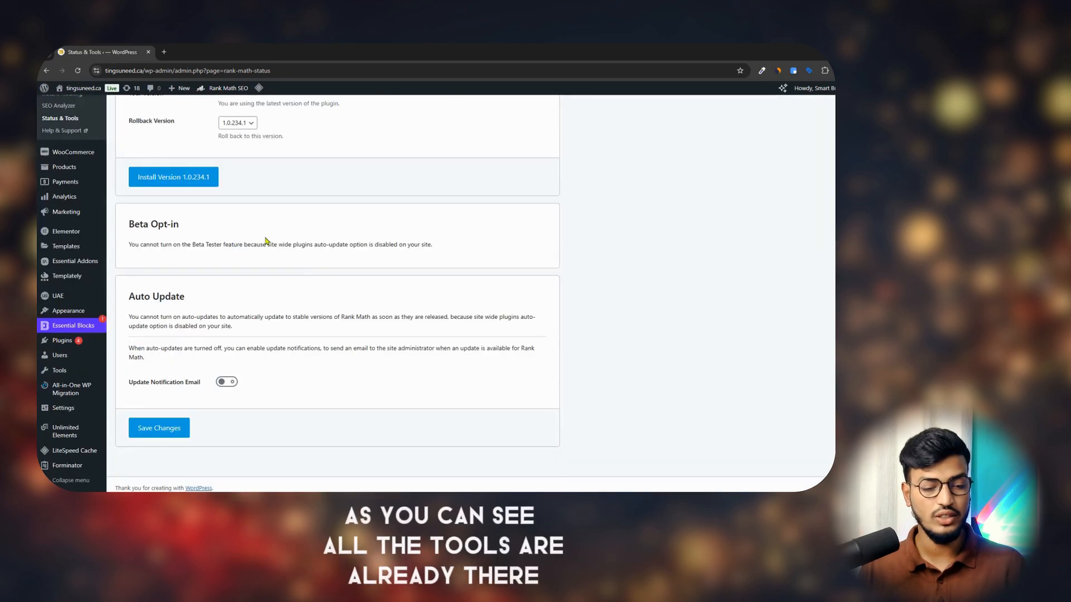
scroll(211, 178, "up", 2)
left_click_drag(313, 178, 143, 157)
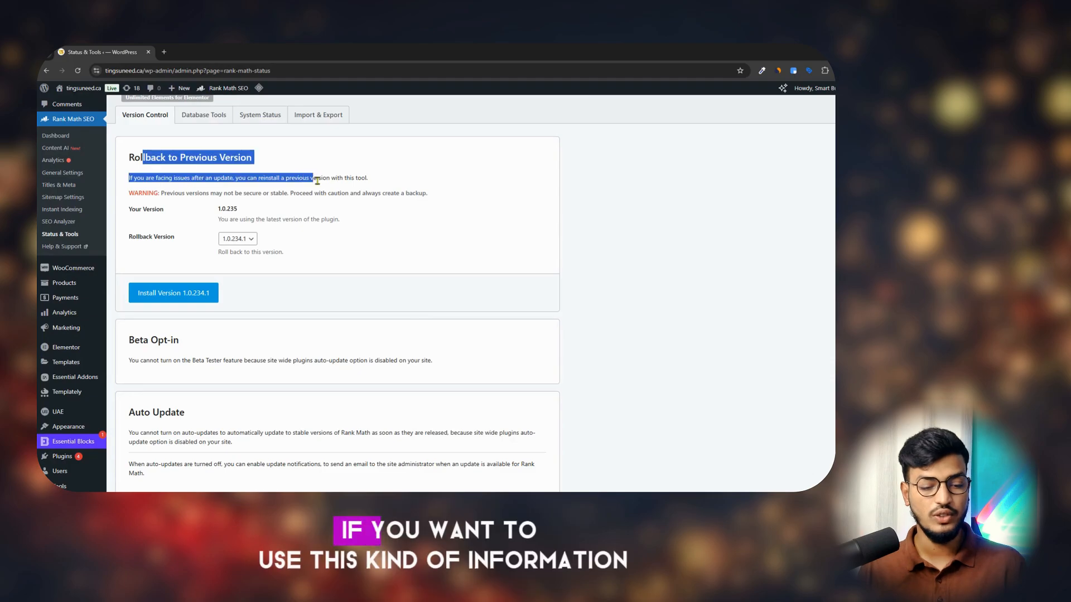
scroll(251, 241, "down", 3)
scroll(250, 241, "up", 3)
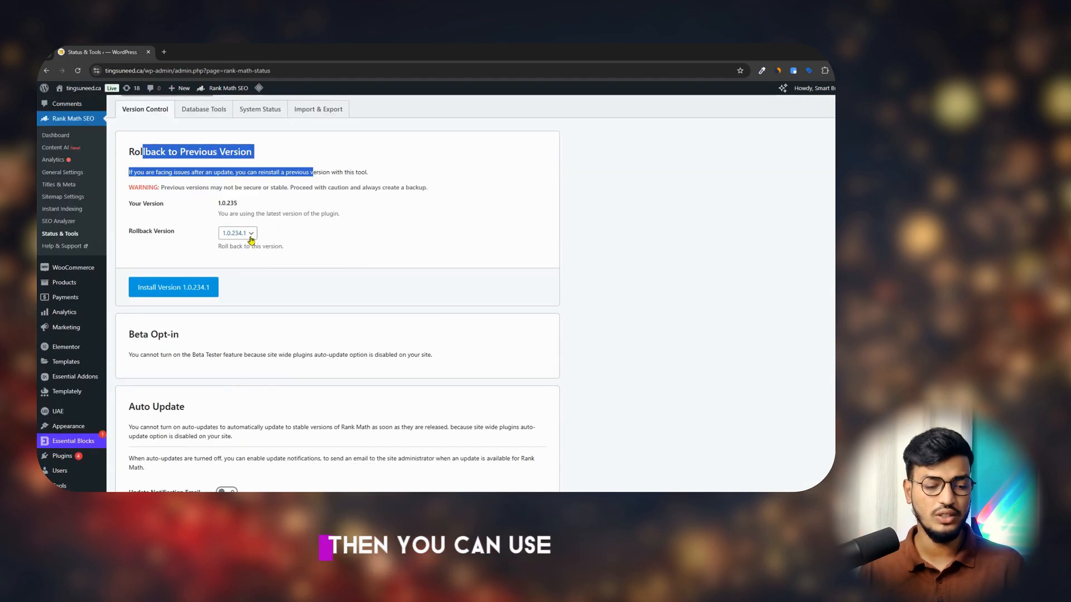
- Open Instant Indexing, copy the address of the site's Blog page and return to the Submit URLs form
left_click(71, 212)
scroll(326, 251, "down", 4)
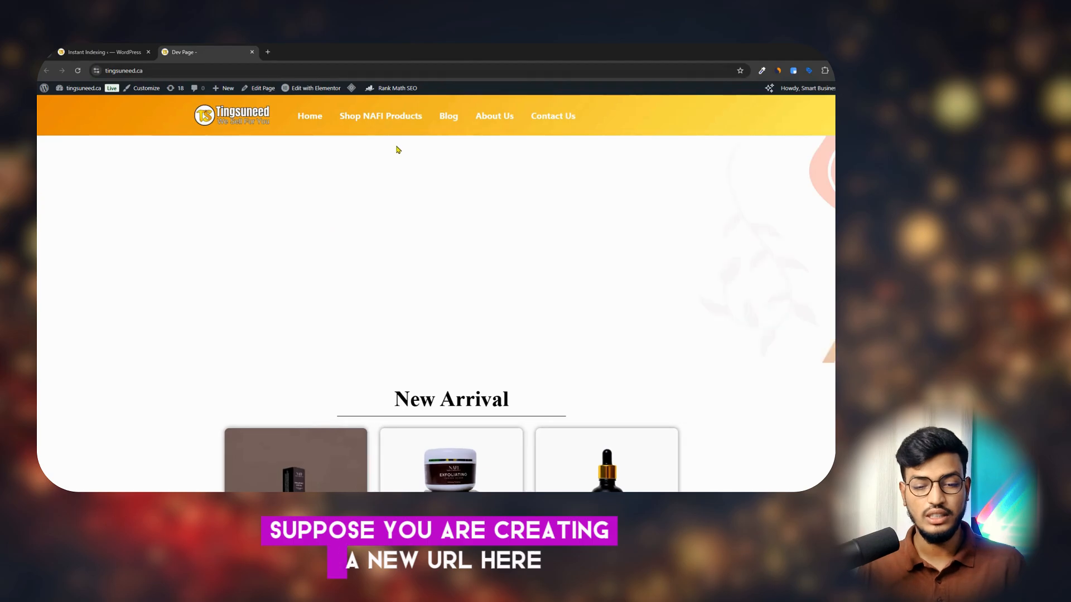
left_click(448, 115)
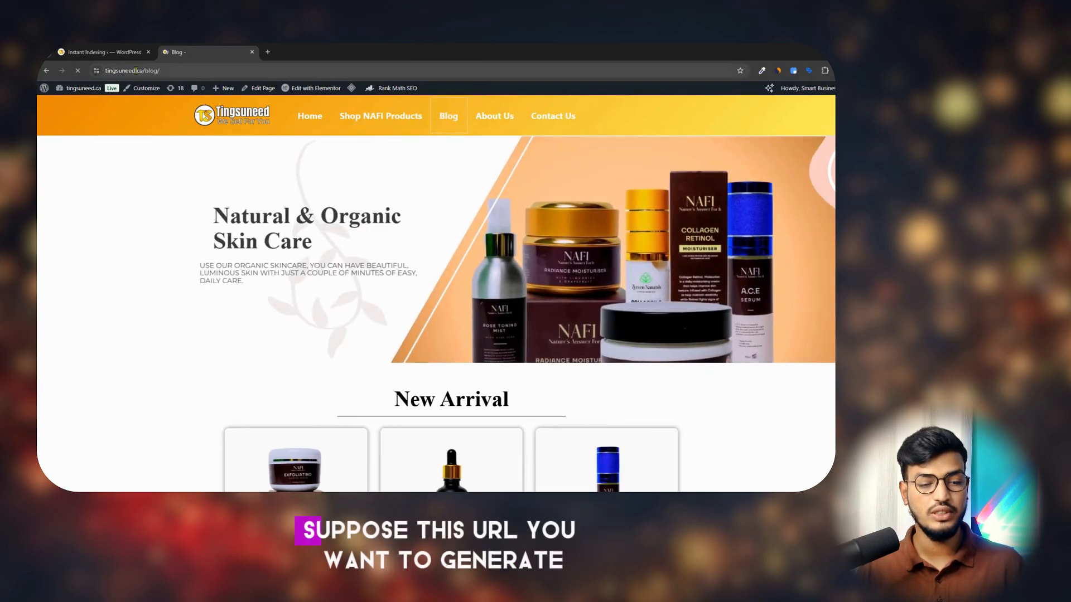
double_click(136, 71)
left_click(146, 54)
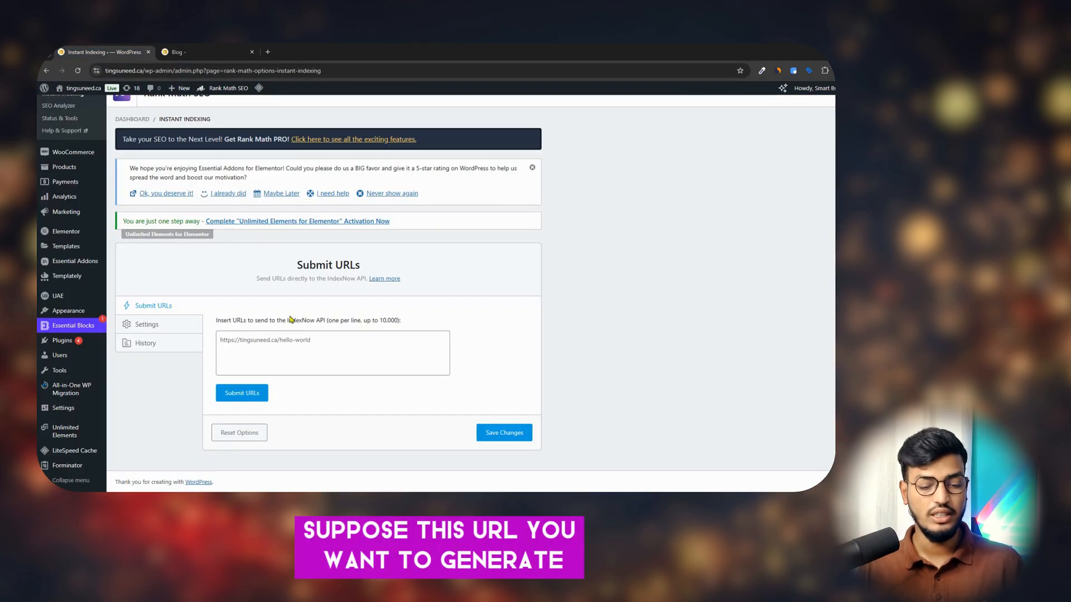
left_click(270, 338)
type("https://tingsuneed.ca/blog/")
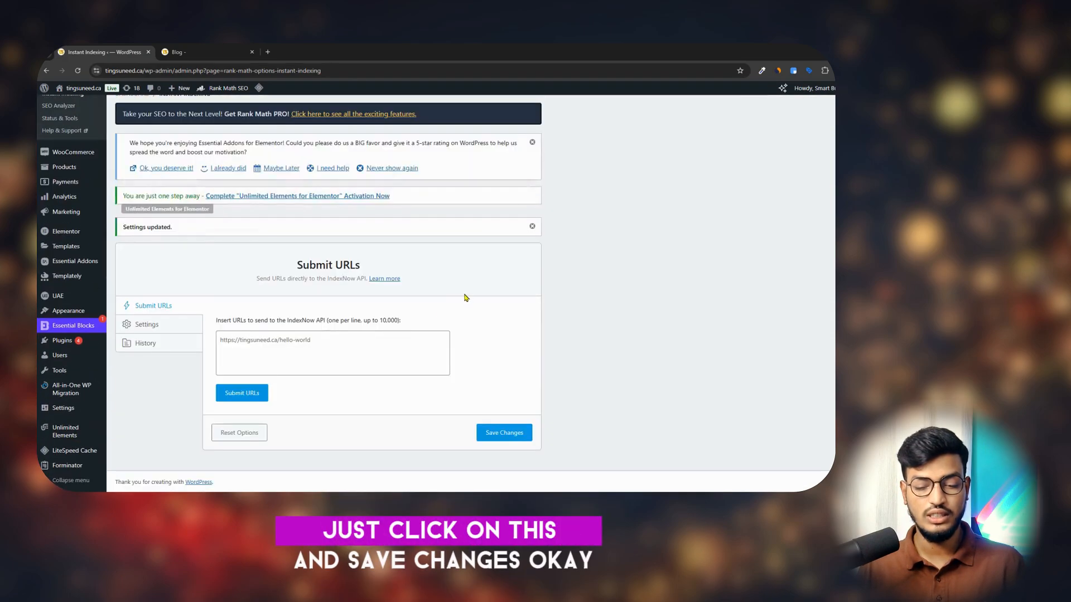
left_click(235, 342)
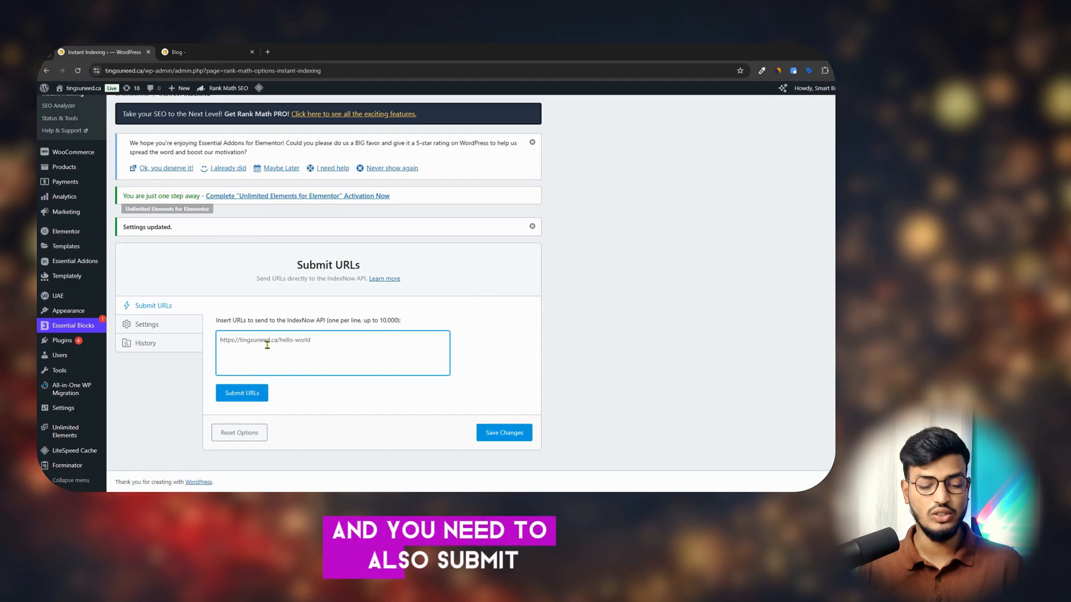
type("https://tingsuneed.ca/blog/")
left_click(257, 393)
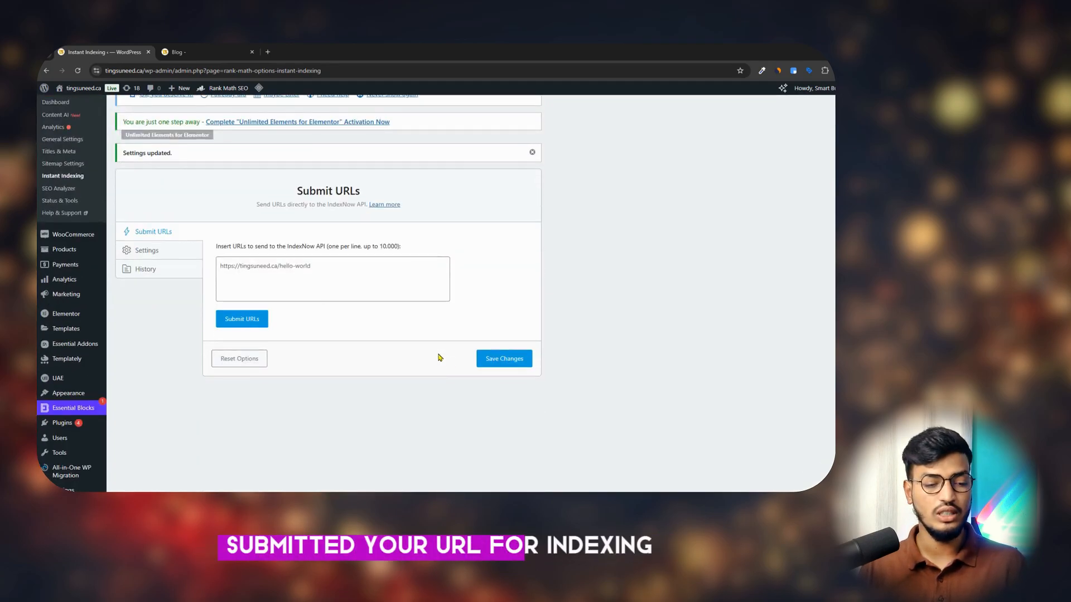
- Enable Include Featured Images in Rank Math's general Sitemap Settings and save the changes
scroll(439, 357, "up", 2)
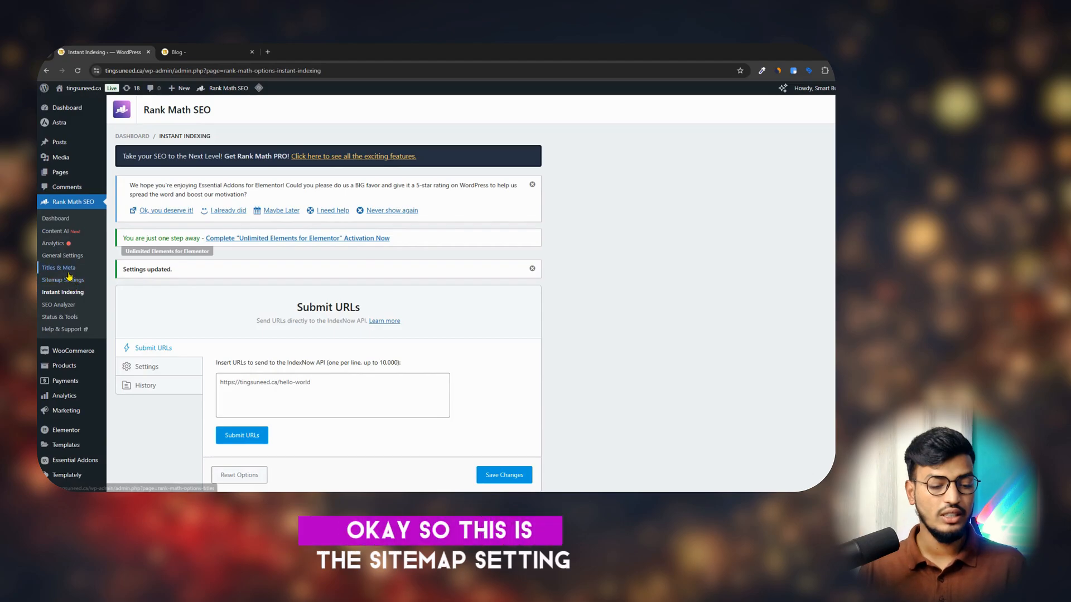
left_click(70, 281)
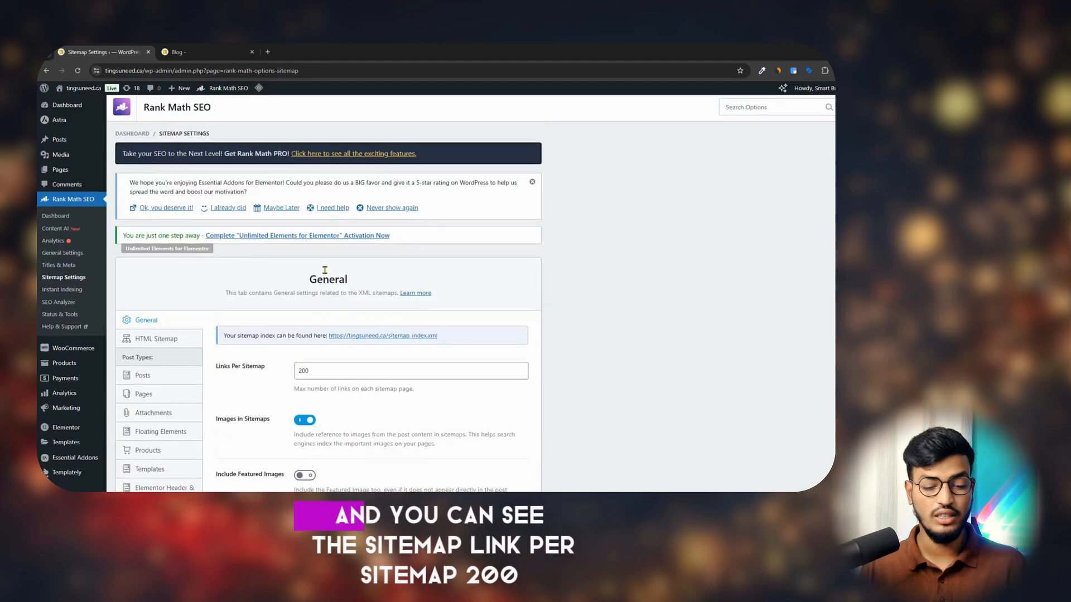
scroll(352, 274, "down", 2)
left_click(313, 257)
scroll(413, 246, "down", 2)
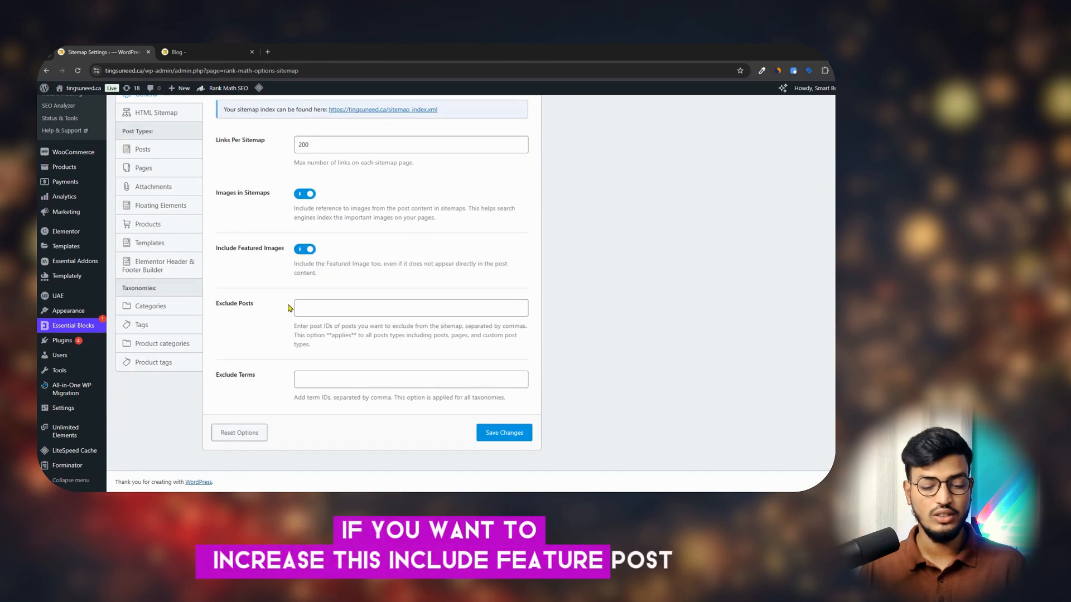
left_click(506, 440)
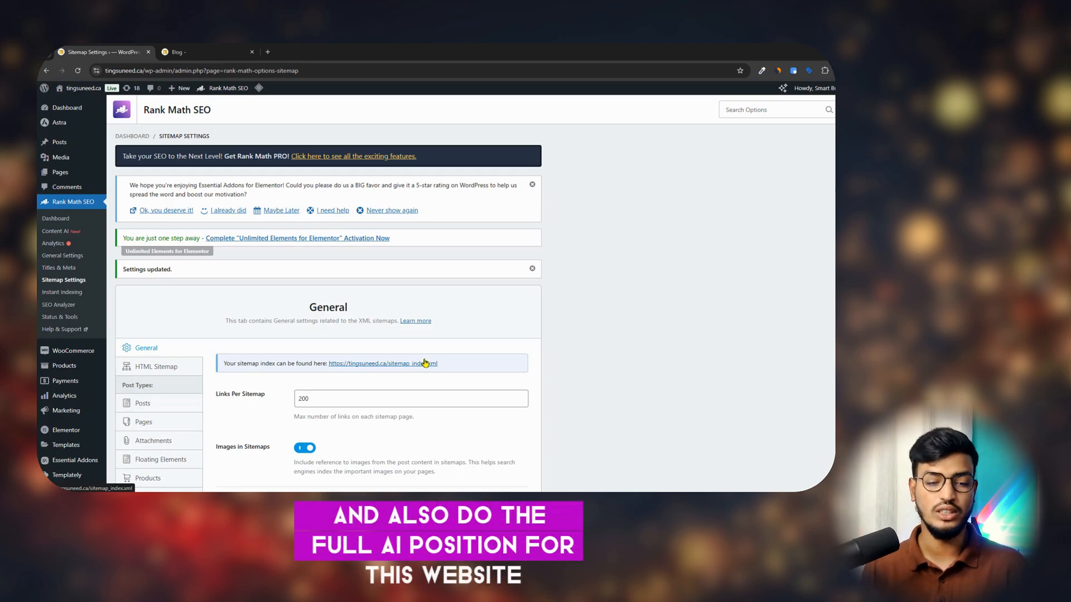
- Open the boostifai.com website in a new browser tab
left_click(268, 52)
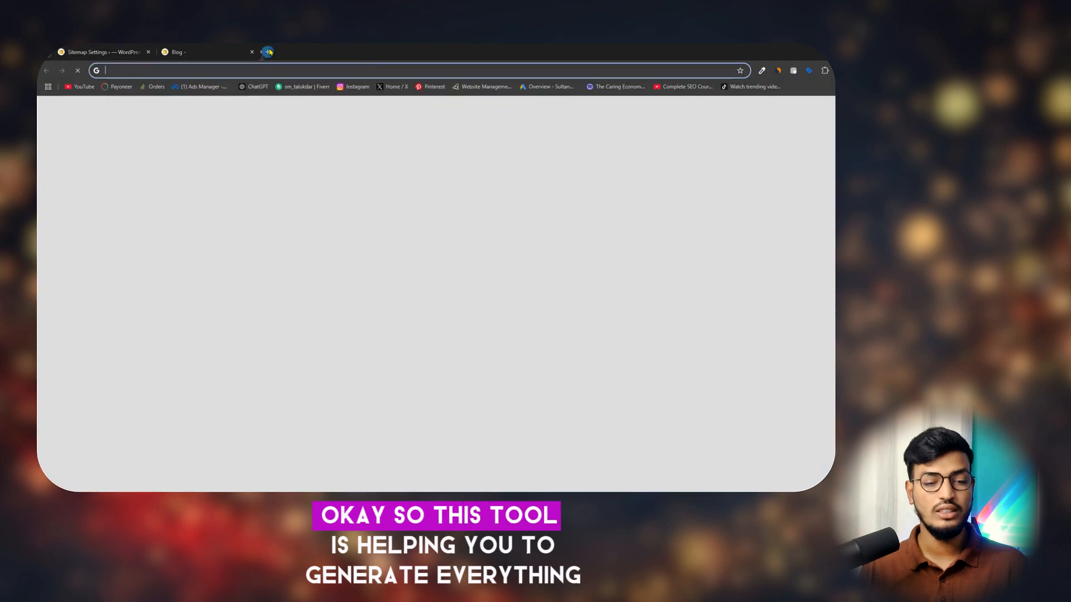
left_click(134, 52)
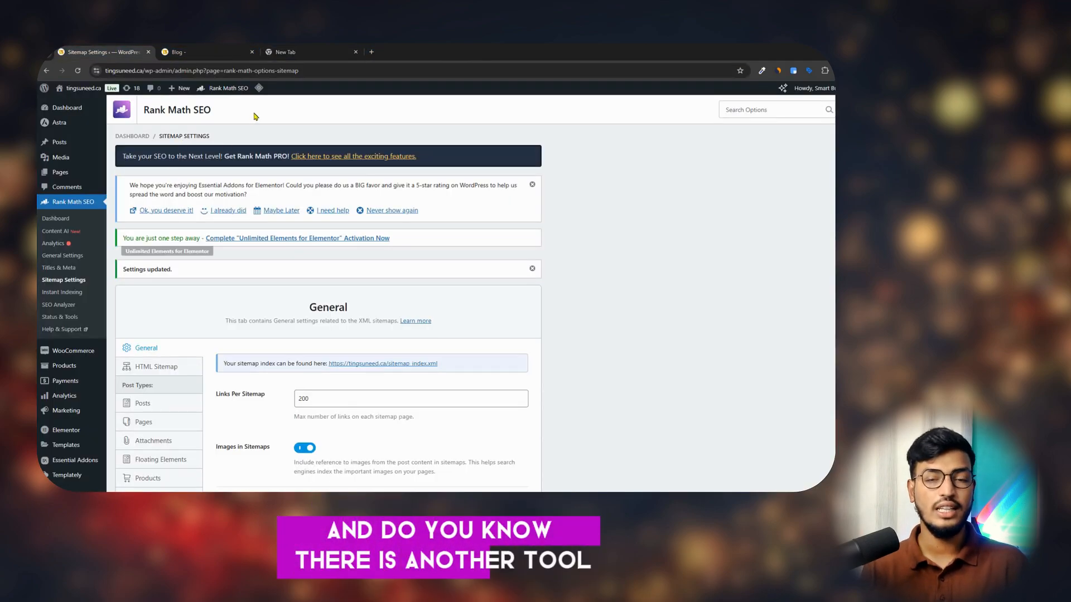
left_click(288, 52)
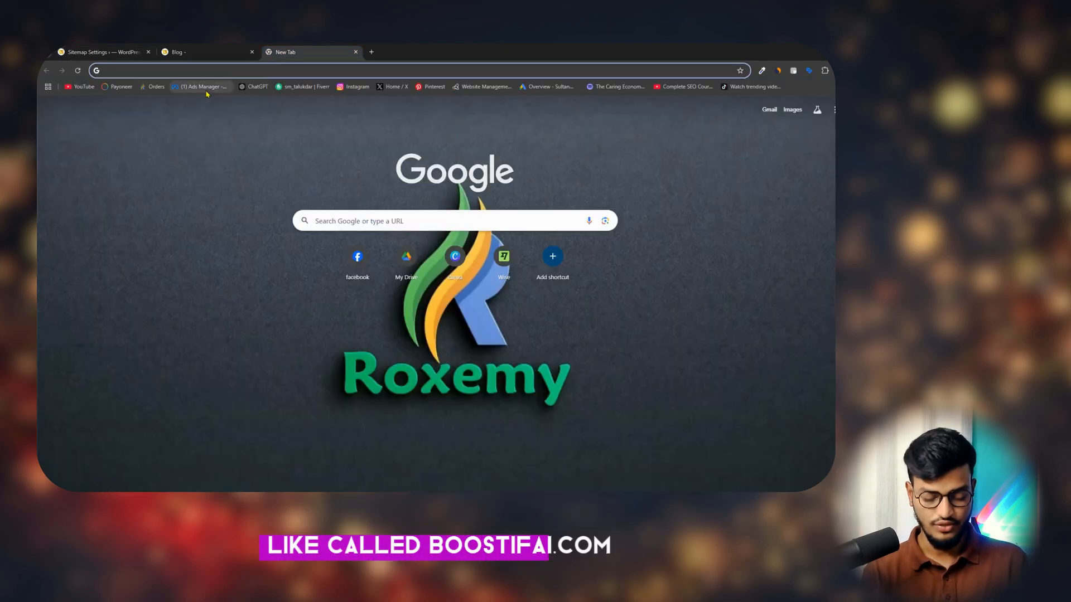
type("boo")
key("Return")
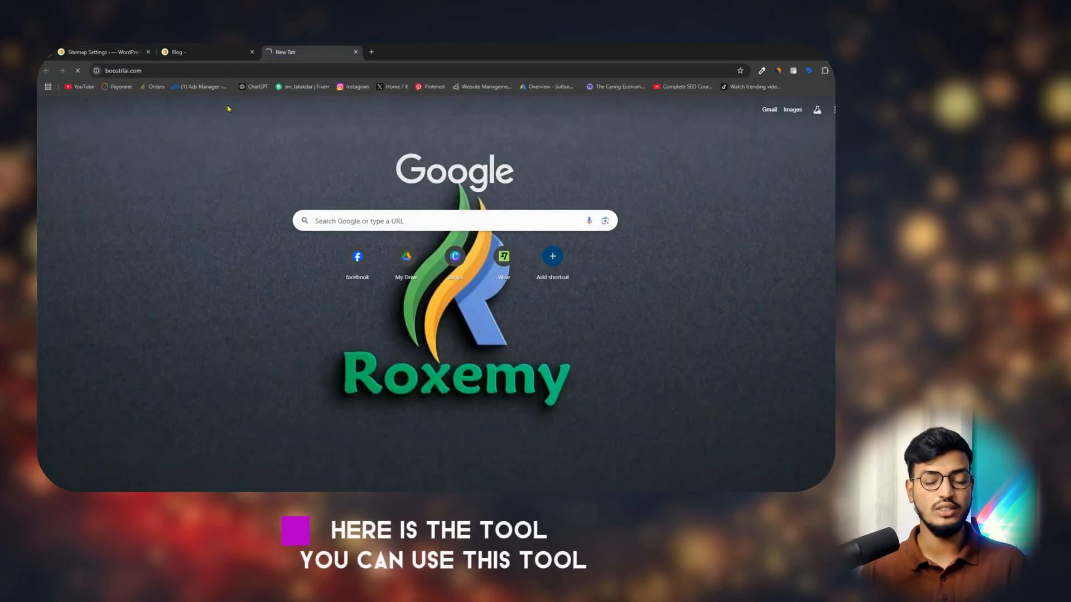